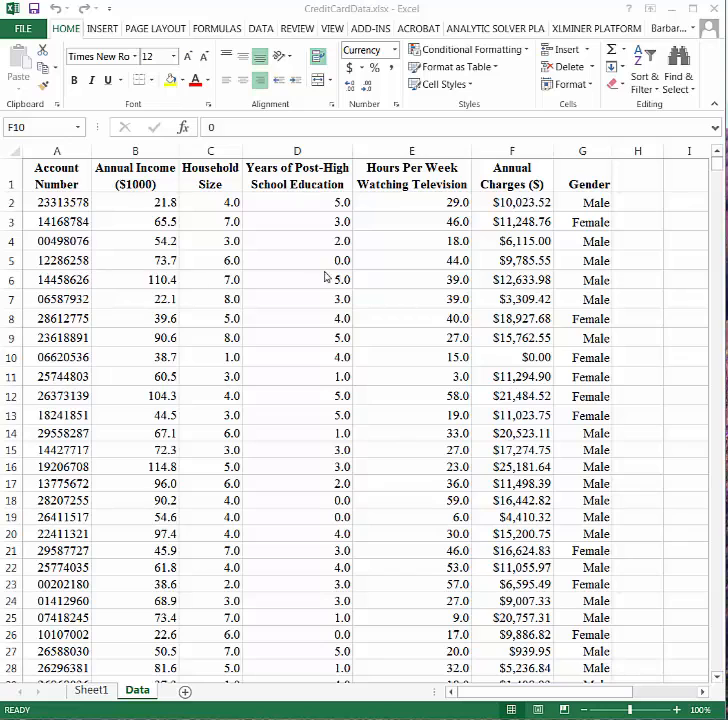
# Step: Review the record in row 6 and the Annual Income, Household Size and Annual Charges columns on the Data sheet
pyautogui.click(11, 280)
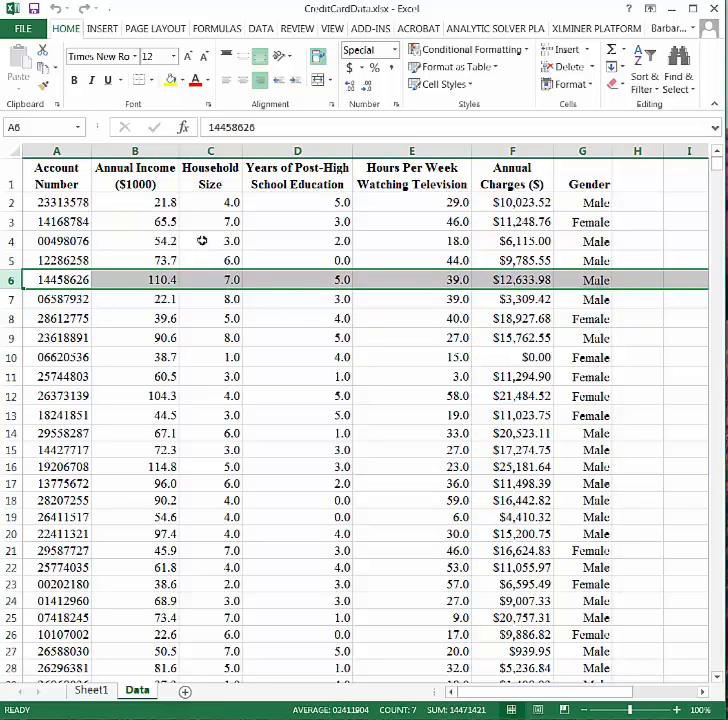
pyautogui.click(152, 151)
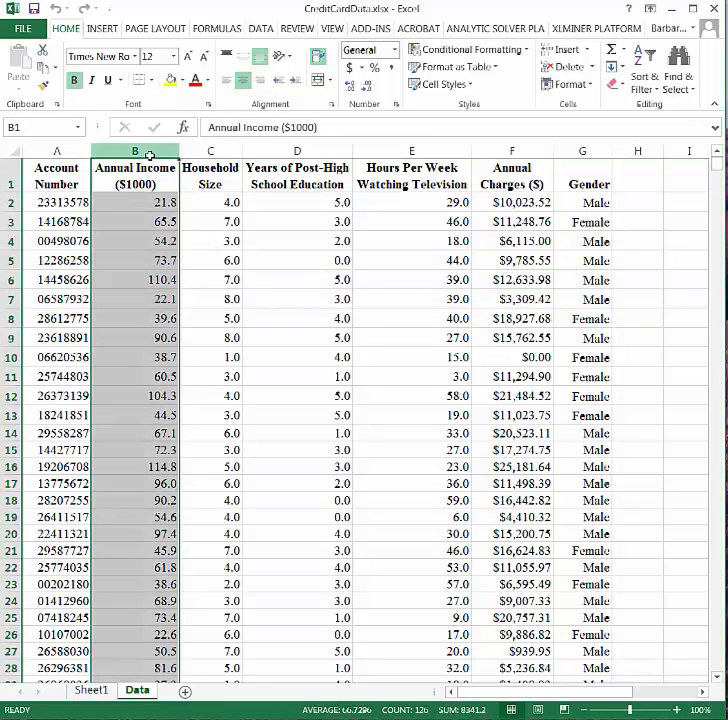
pyautogui.click(208, 151)
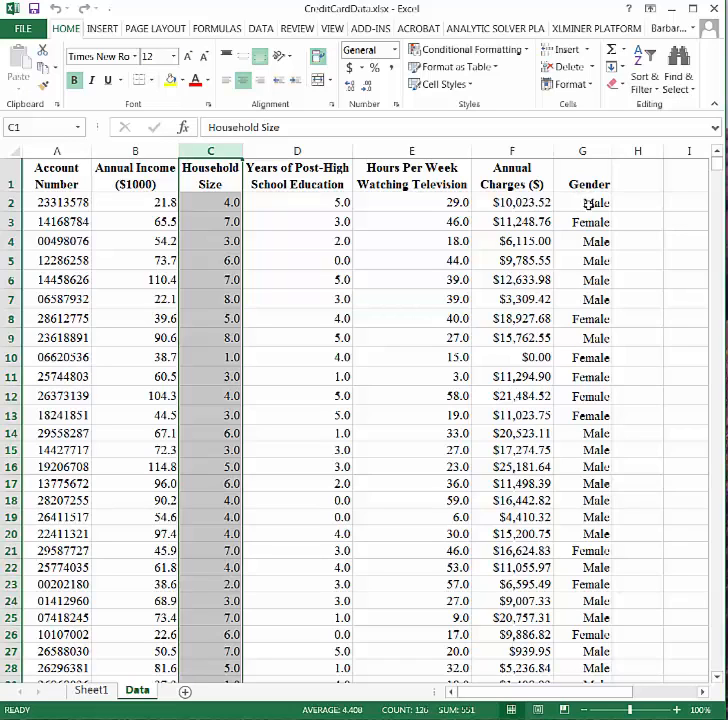
pyautogui.click(515, 152)
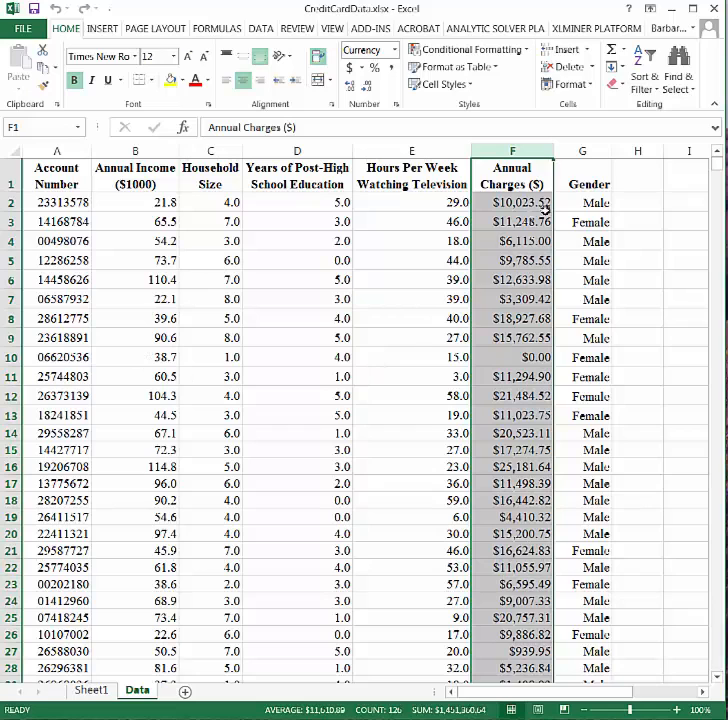
# Step: Create a PivotTable from the entire Gender column of the Data sheet, placed on a new worksheet
pyautogui.click(582, 151)
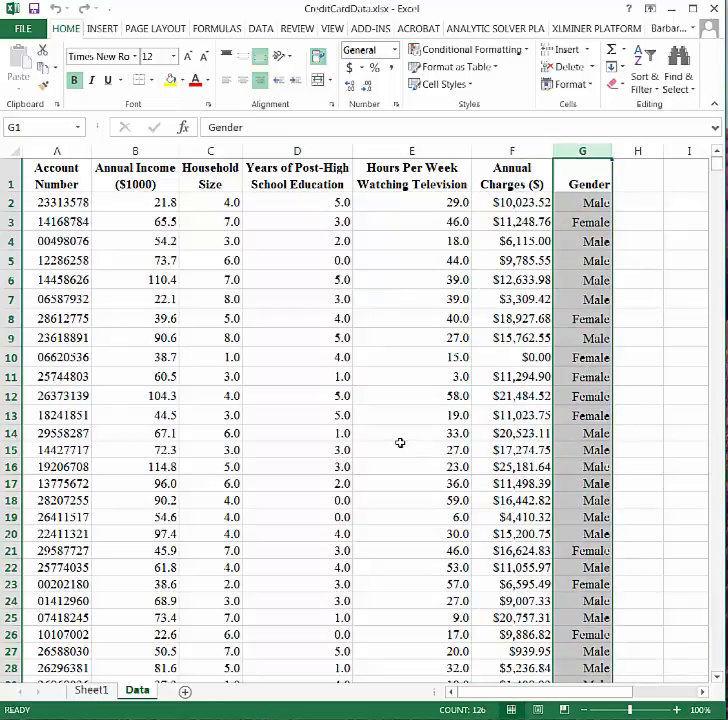
pyautogui.scroll(-8, 398, 442)
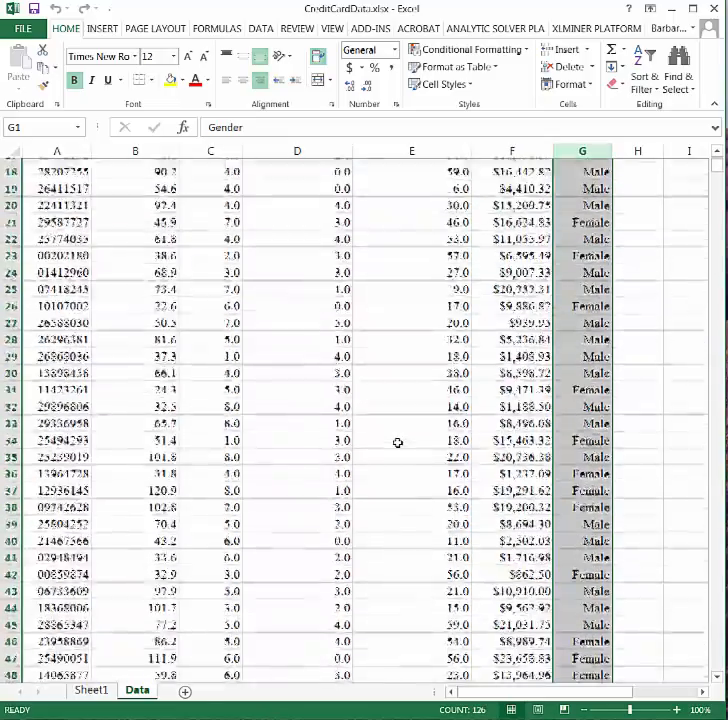
pyautogui.scroll(-4, 397, 442)
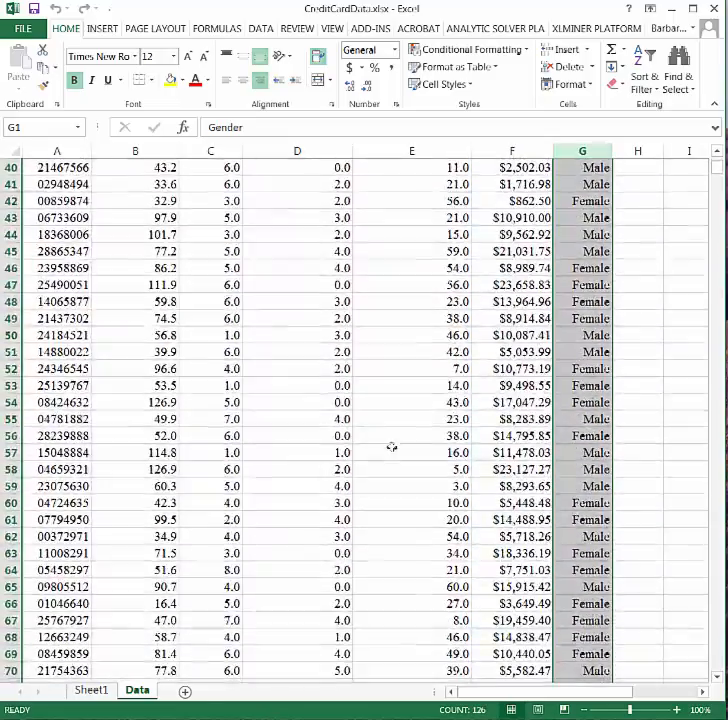
pyautogui.scroll(6, 386, 451)
pyautogui.scroll(7, 386, 451)
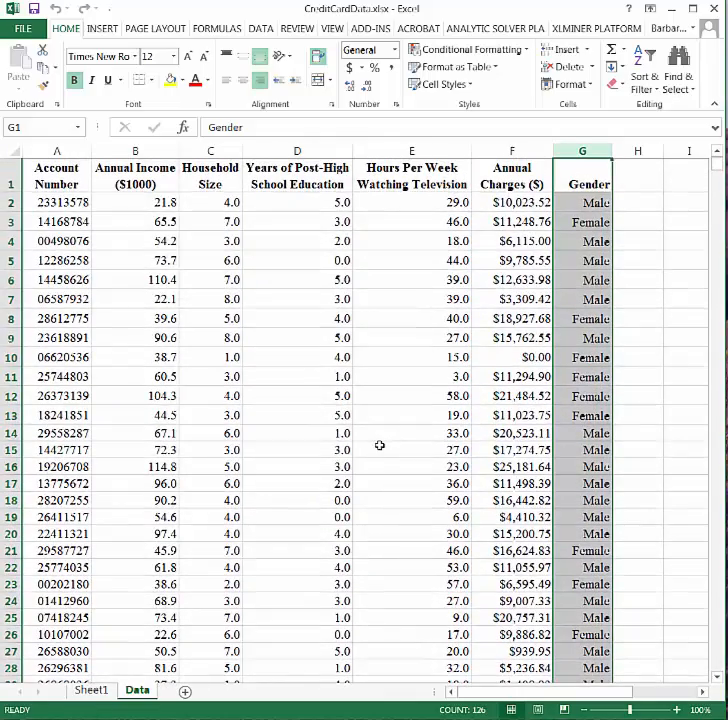
pyautogui.click(103, 30)
pyautogui.click(25, 75)
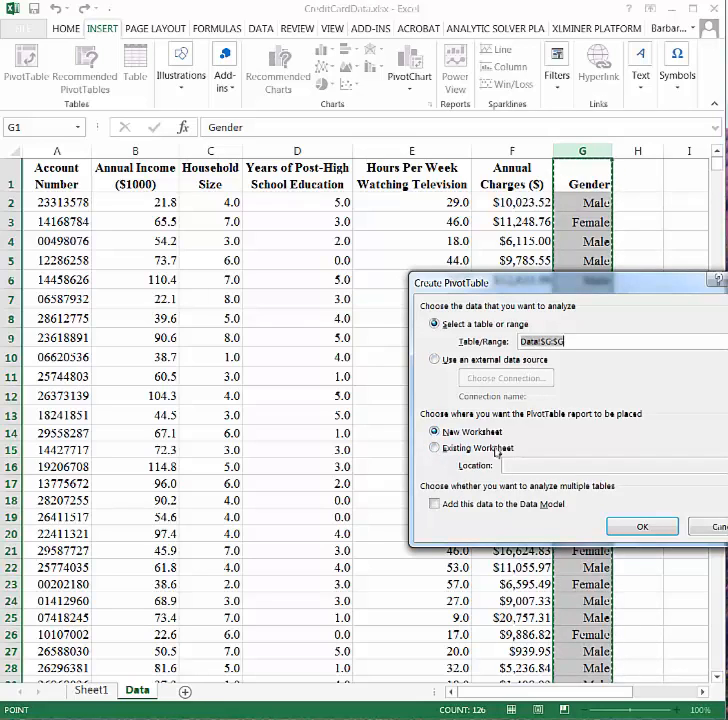
pyautogui.click(642, 527)
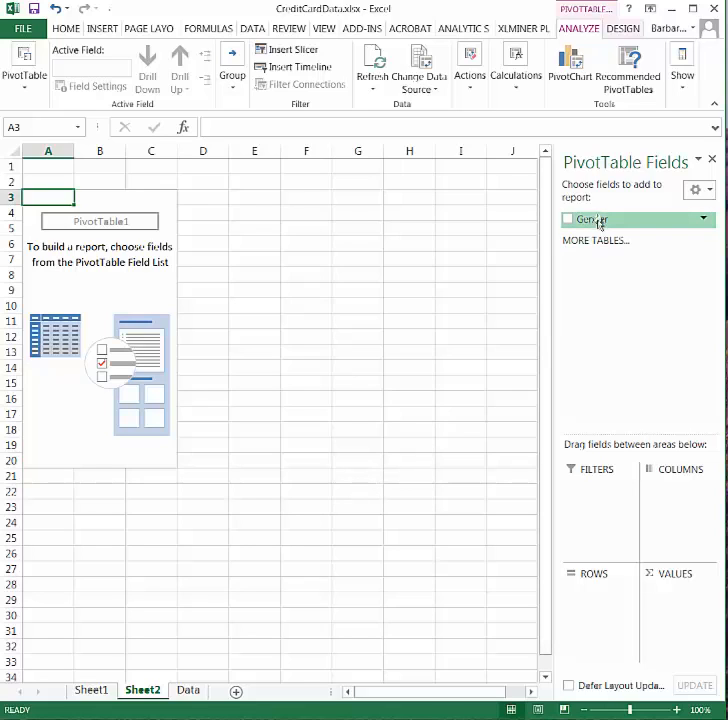
# Step: Use Gender as the PivotTable's row labels and also as its counted value
pyautogui.moveTo(599, 222); pyautogui.dragTo(594, 603)
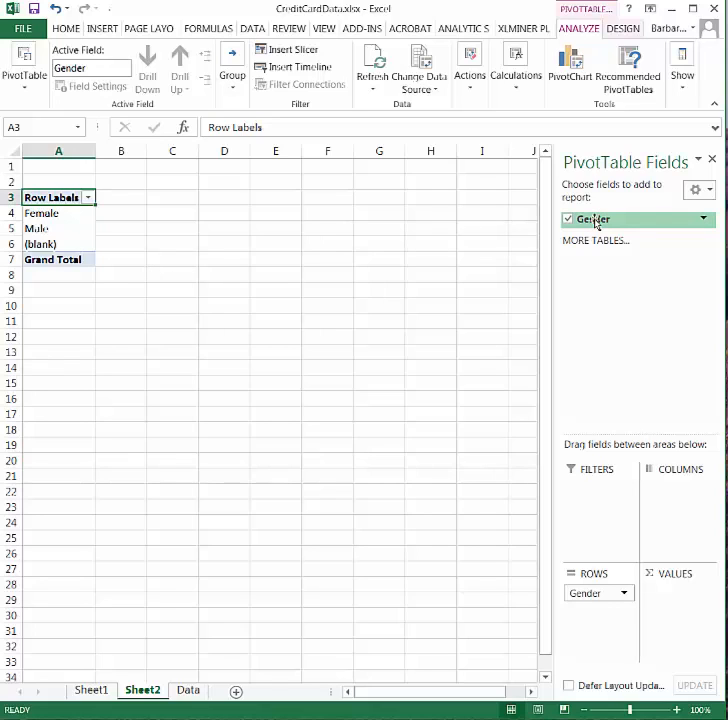
pyautogui.moveTo(595, 222); pyautogui.dragTo(682, 608)
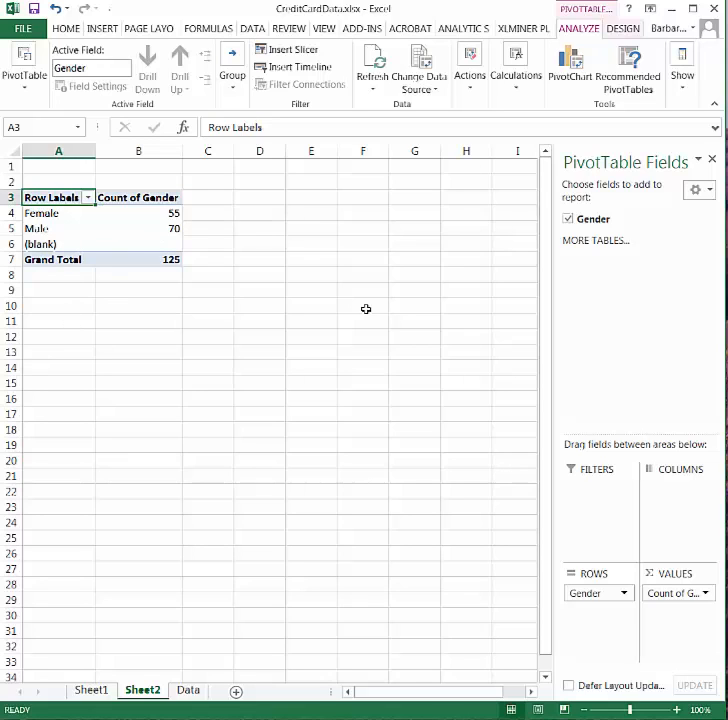
# Step: Insert two empty columns before the PivotTable so that it starts in column C
pyautogui.click(62, 157)
pyautogui.moveTo(62, 157); pyautogui.dragTo(162, 166)
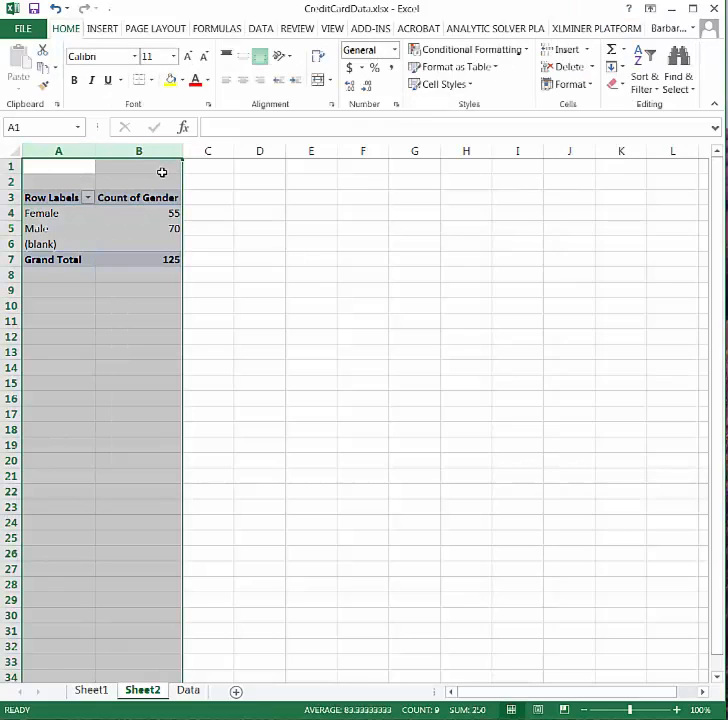
pyautogui.rightClick(162, 171)
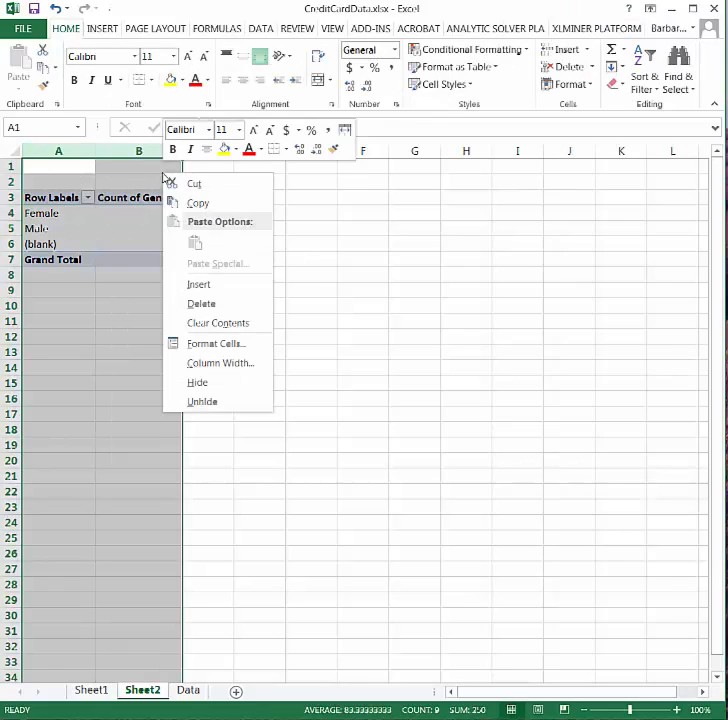
pyautogui.click(212, 284)
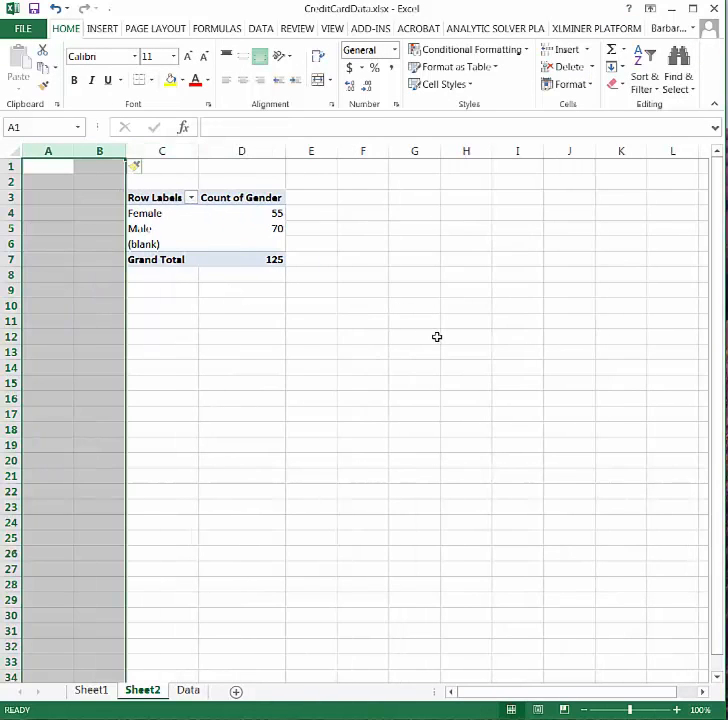
pyautogui.click(437, 337)
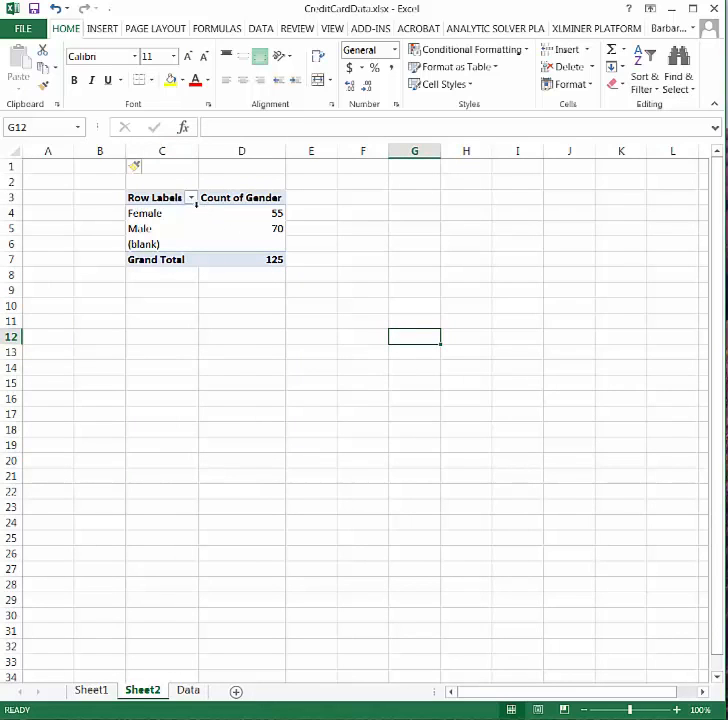
# Step: Filter the PivotTable's row labels to exclude the (blank) item
pyautogui.click(190, 199)
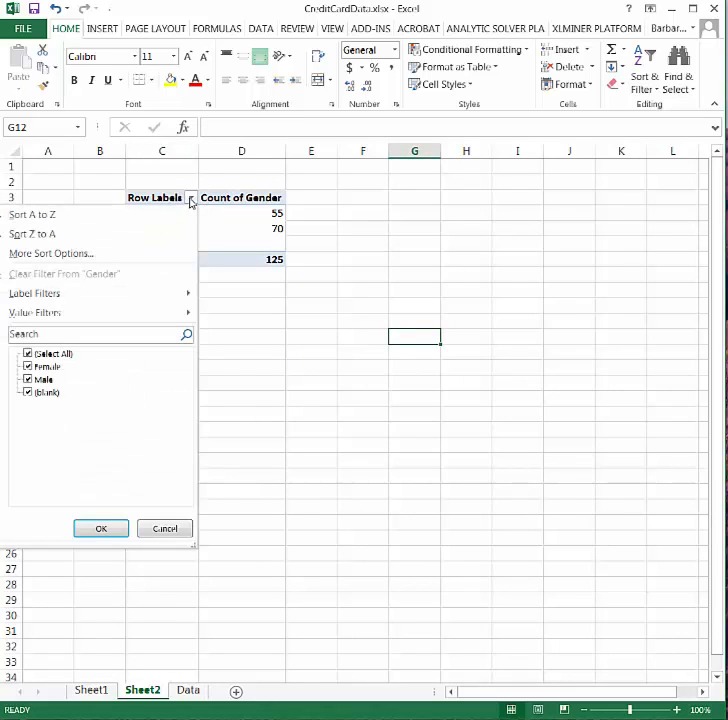
pyautogui.click(27, 393)
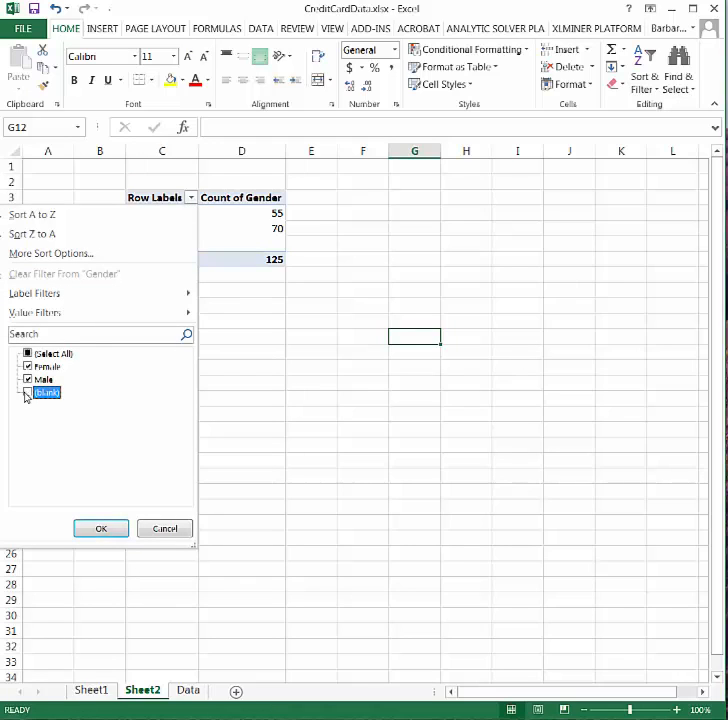
pyautogui.click(110, 531)
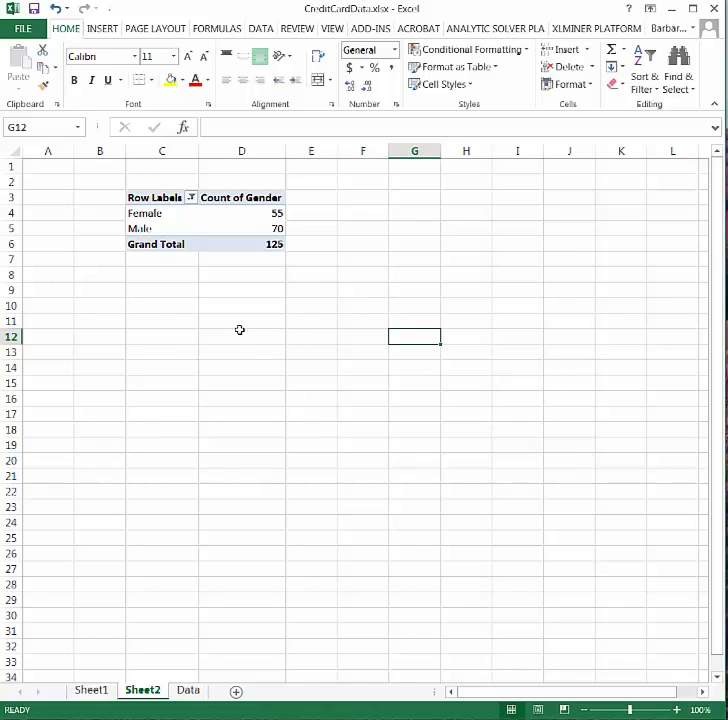
# Step: Enter the heading "Relative" in cell E1 and "Frequency" in E2, beside the PivotTable
pyautogui.click(314, 167)
pyautogui.write('Relative')
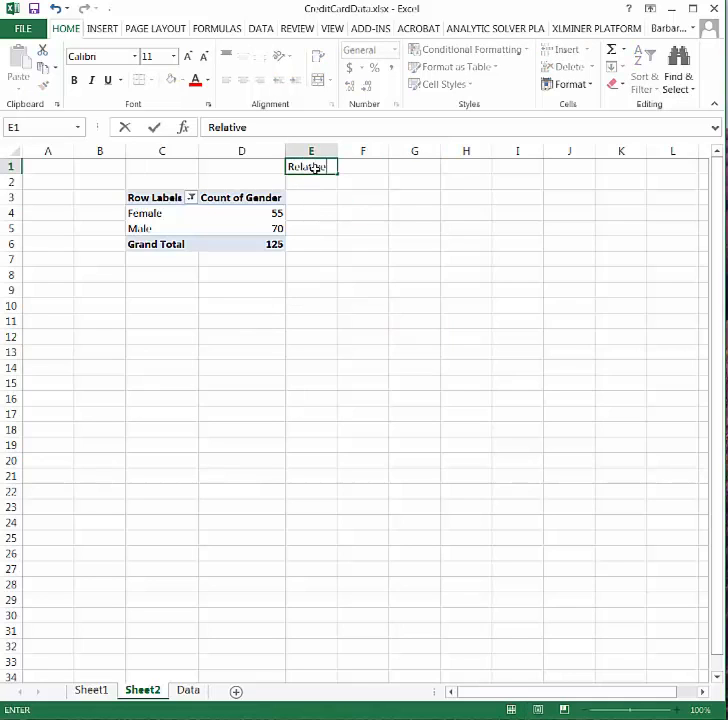
pyautogui.press('Return')
pyautogui.write('rrequency')
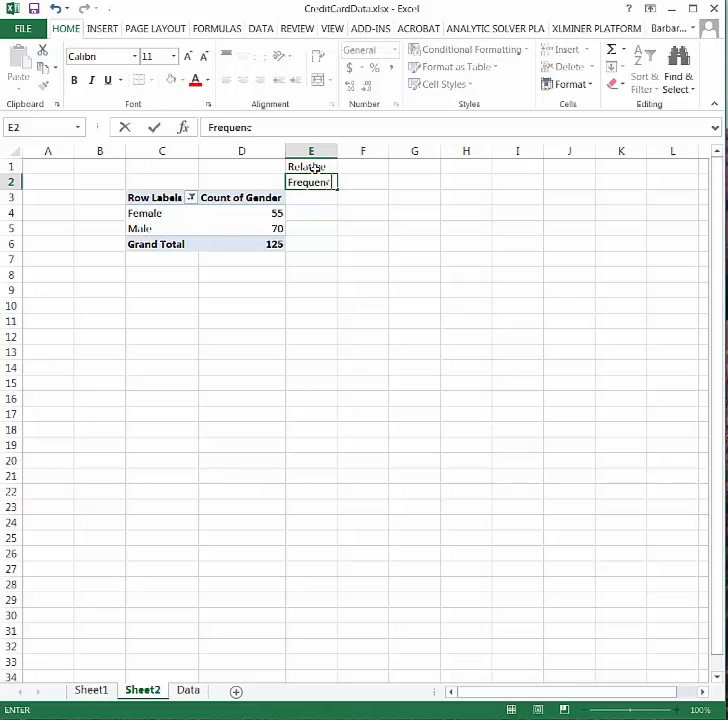
pyautogui.press('Return')
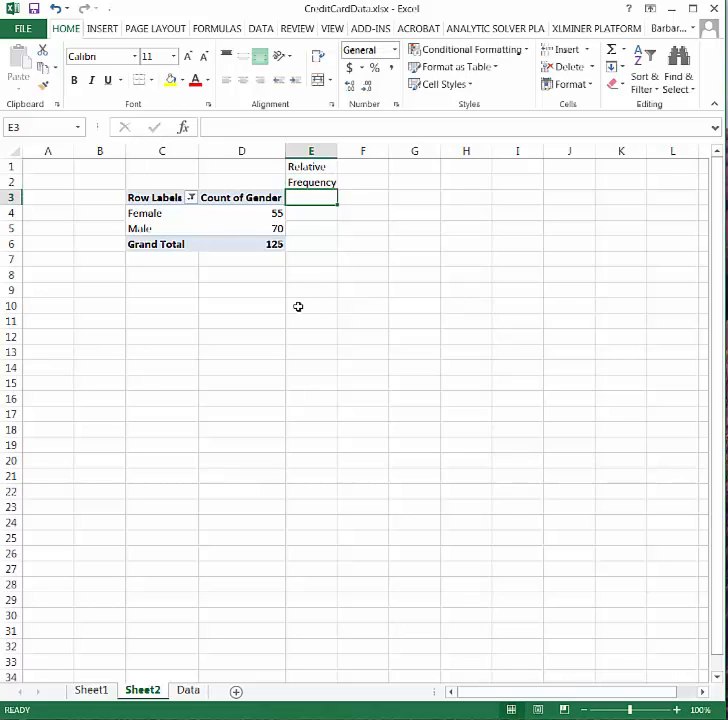
# Step: Calculate the relative frequencies with =55/125 in E4 for Female and =70/125 in E5 for Male
pyautogui.click(315, 212)
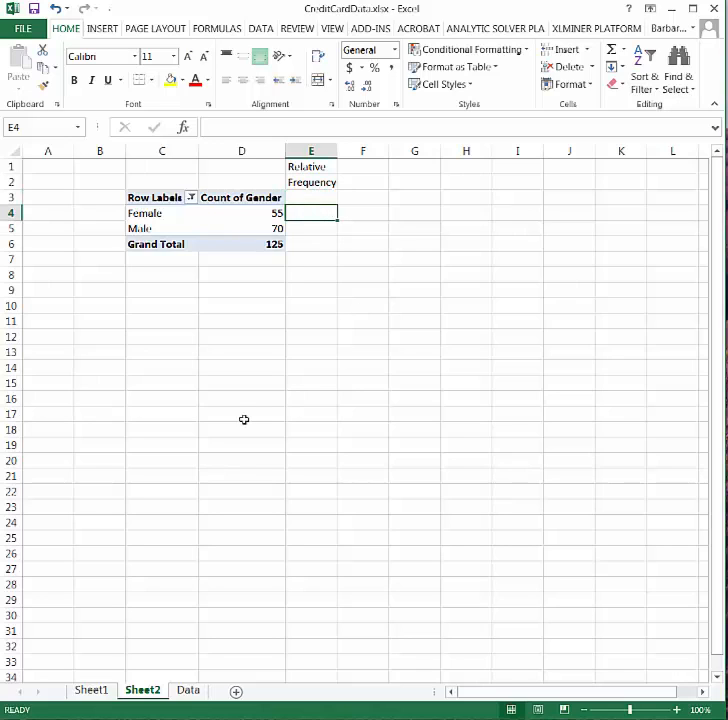
pyautogui.write('=')
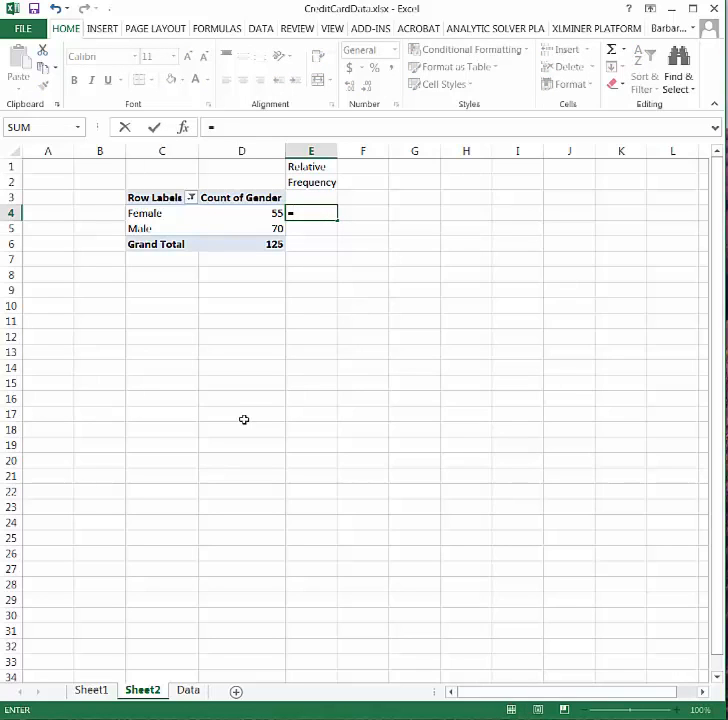
pyautogui.write('55/125')
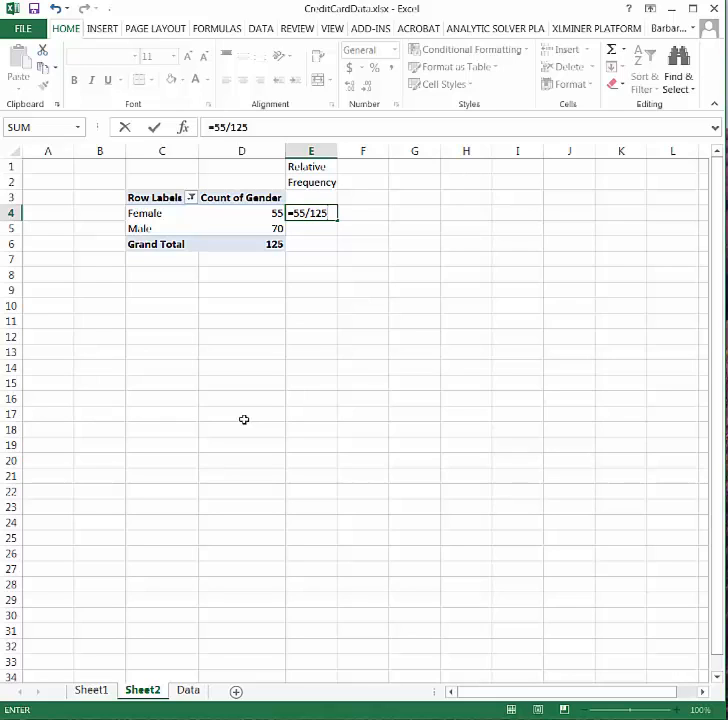
pyautogui.press('Return')
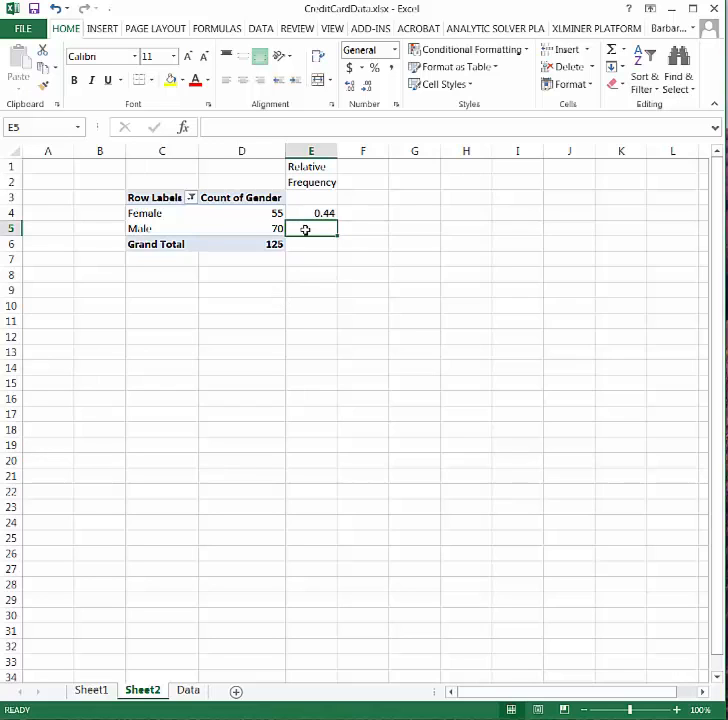
pyautogui.write('=7')
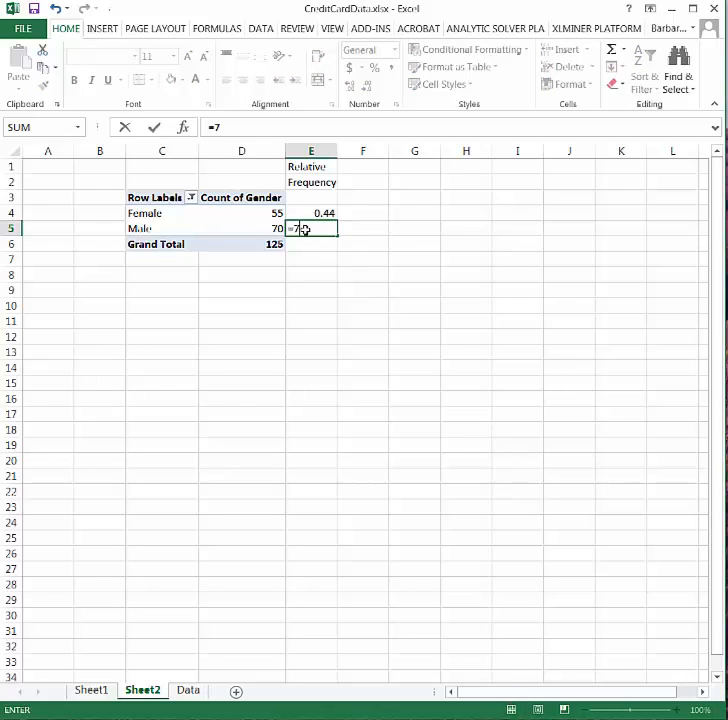
pyautogui.write('0/125')
pyautogui.press('Return')
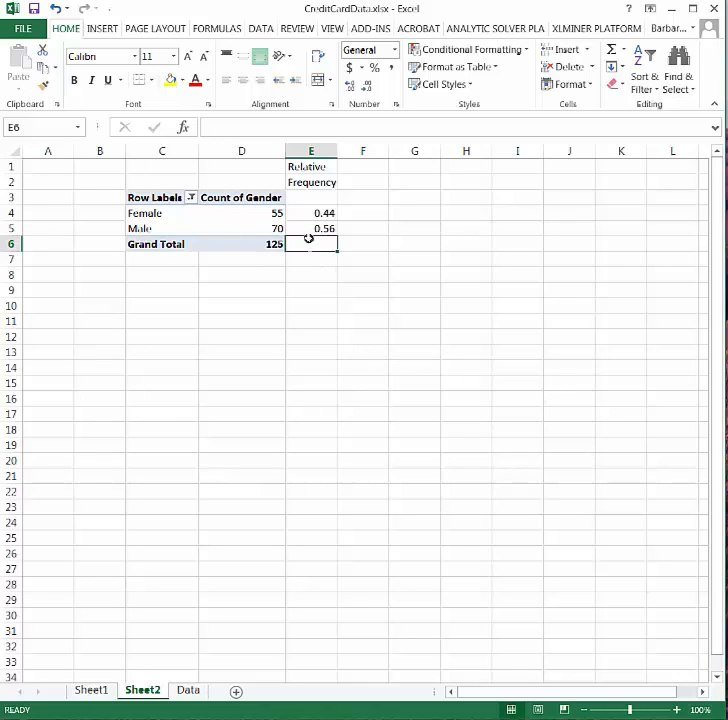
# Step: Format the relative frequencies in E4:E5 as percentages
pyautogui.moveTo(308, 212); pyautogui.dragTo(309, 228)
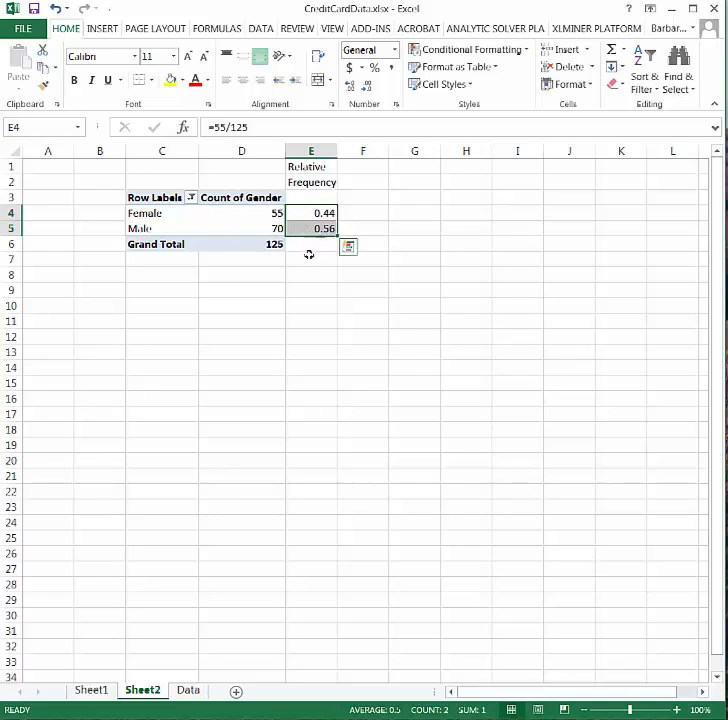
pyautogui.click(375, 69)
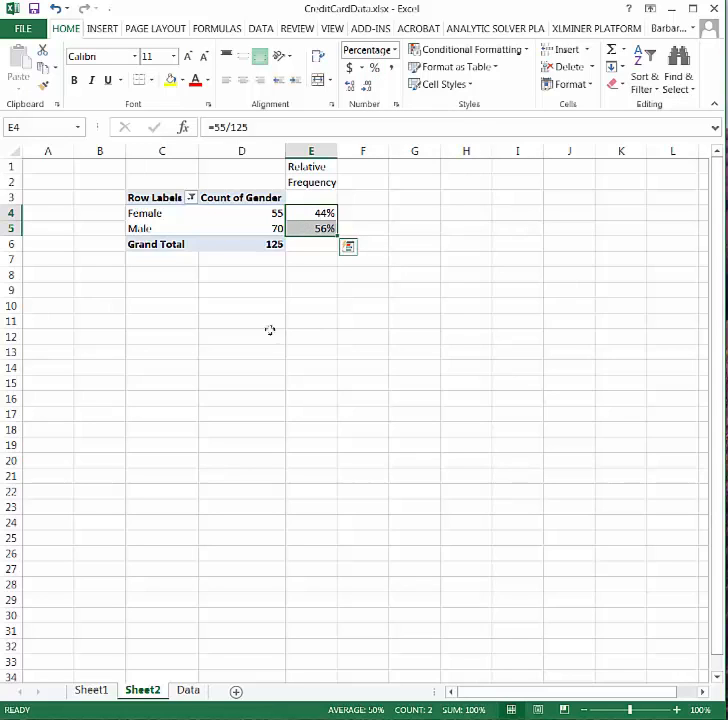
pyautogui.click(320, 337)
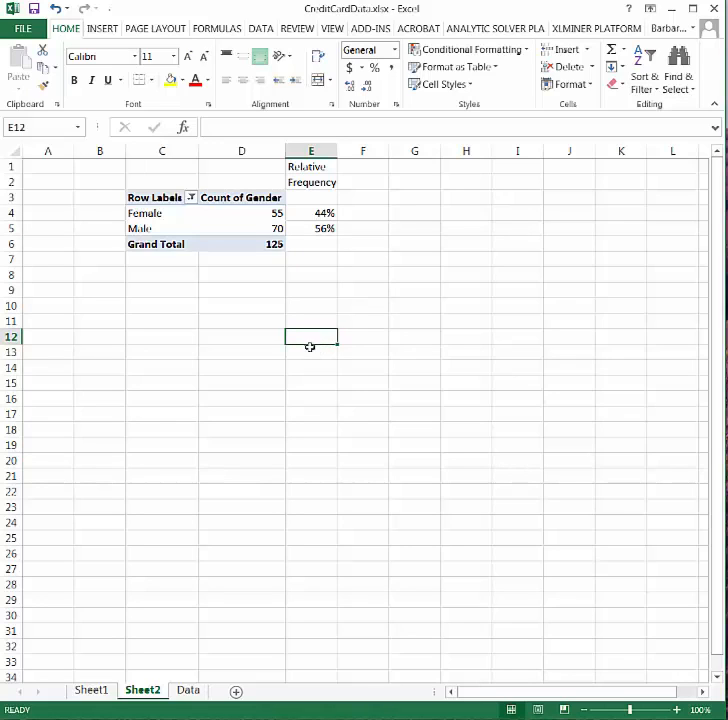
pyautogui.click(232, 213)
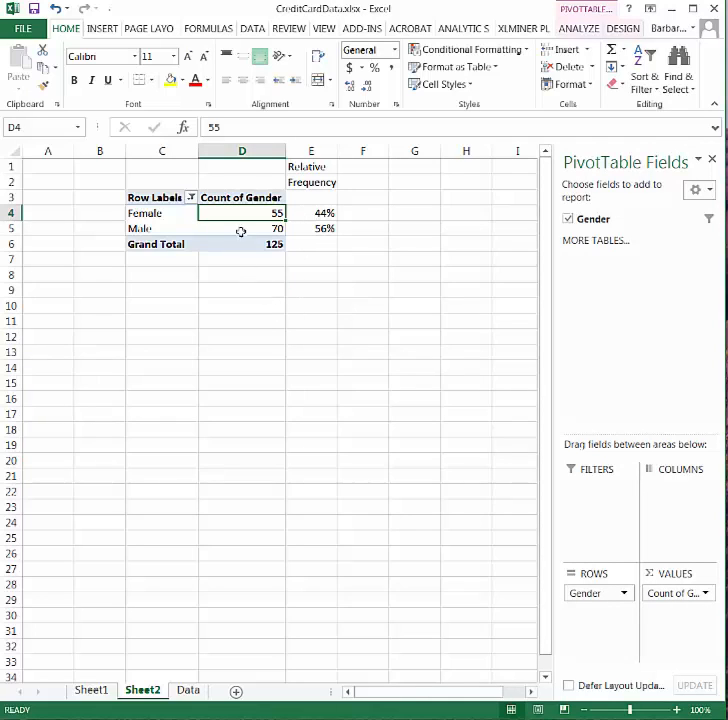
pyautogui.click(706, 594)
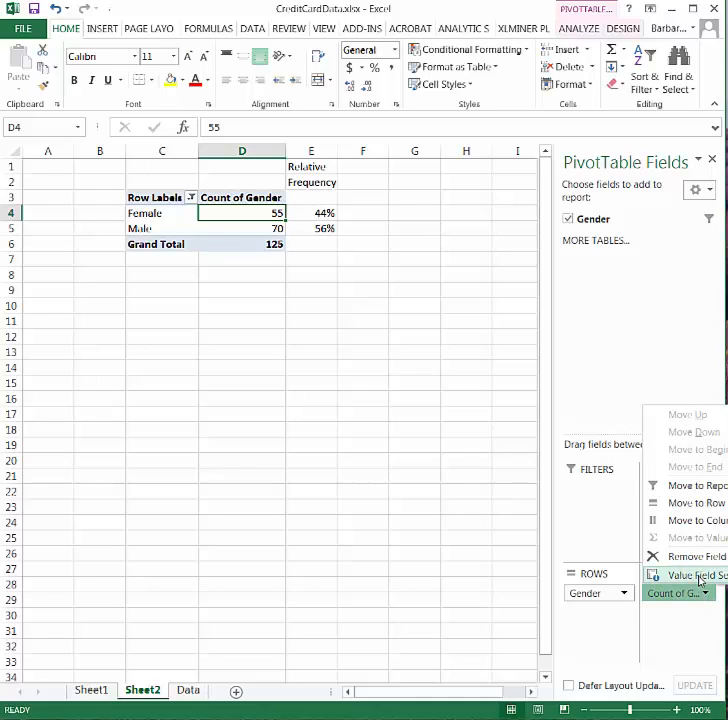
pyautogui.click(360, 522)
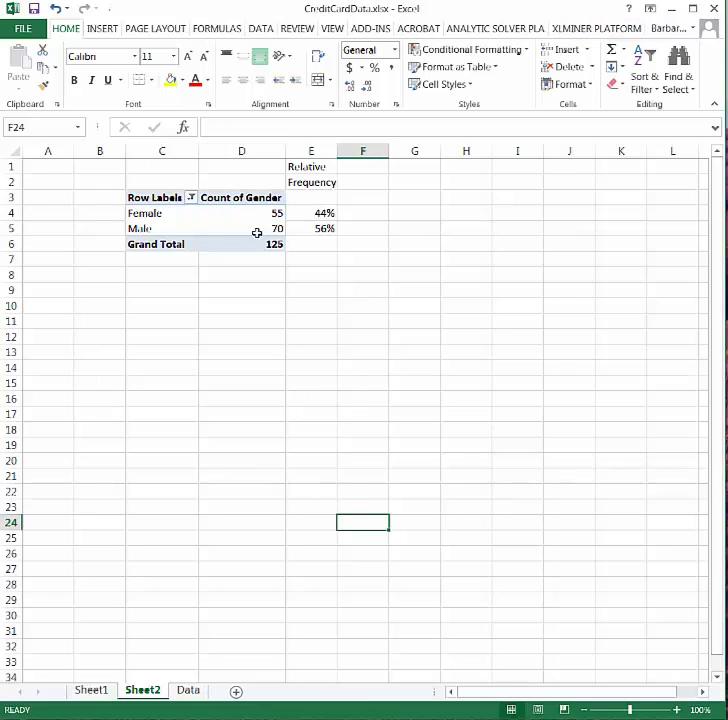
# Step: Show the PivotTable's Count of Gender values as % of Column Total
pyautogui.rightClick(245, 214)
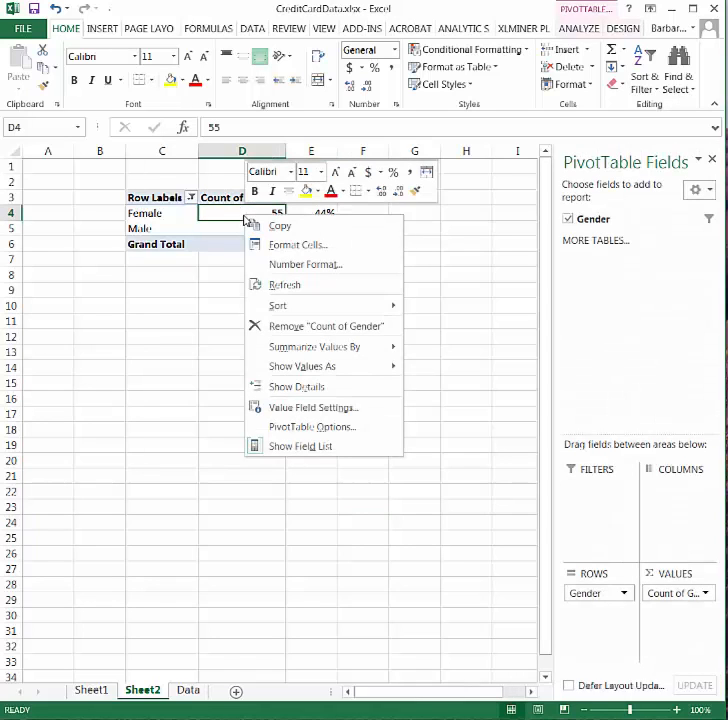
pyautogui.click(322, 409)
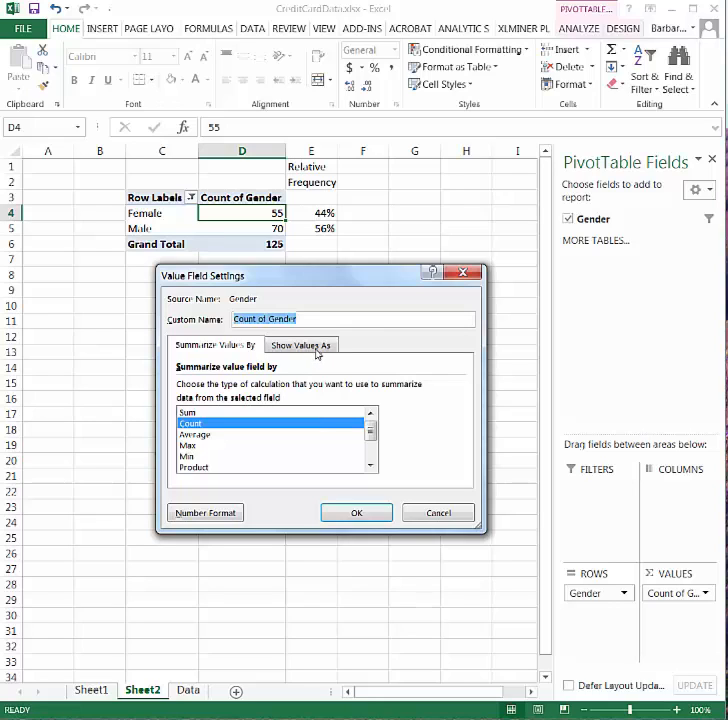
pyautogui.click(317, 346)
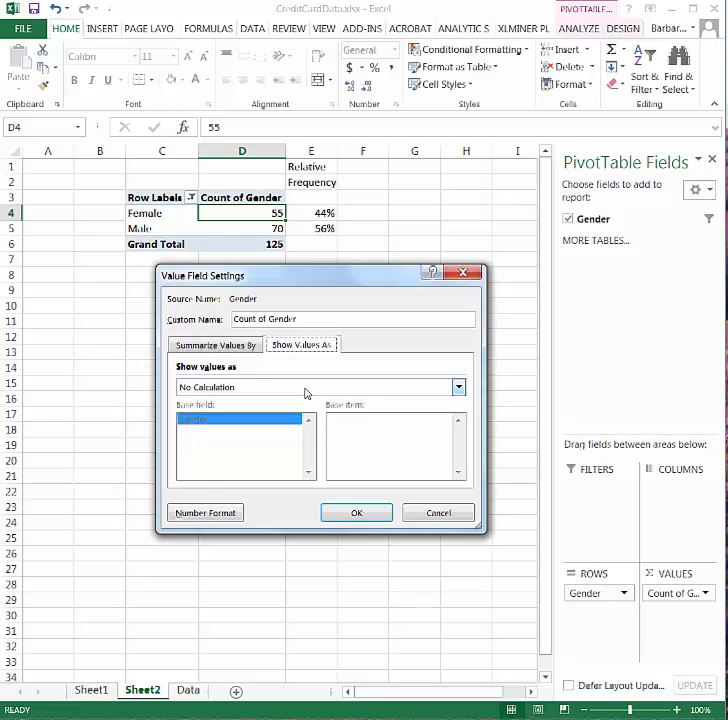
pyautogui.click(306, 389)
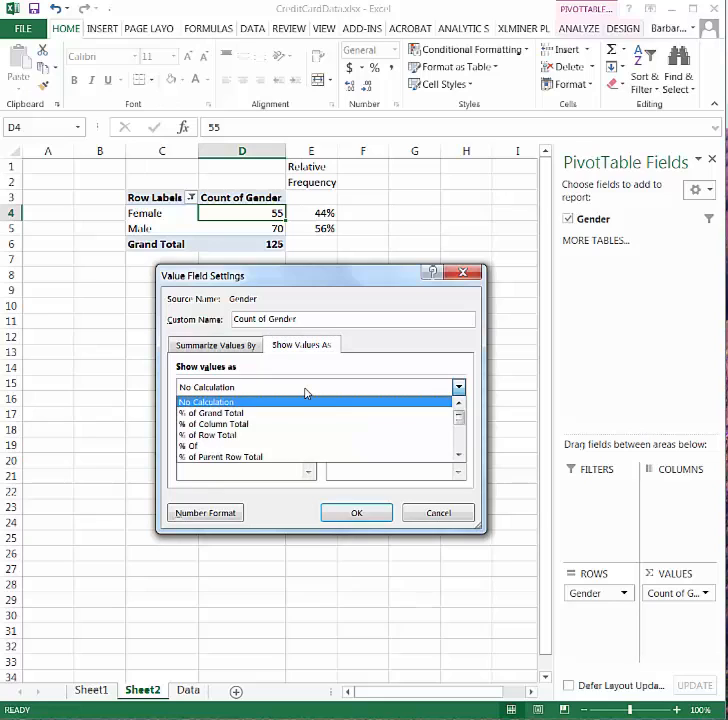
pyautogui.click(244, 424)
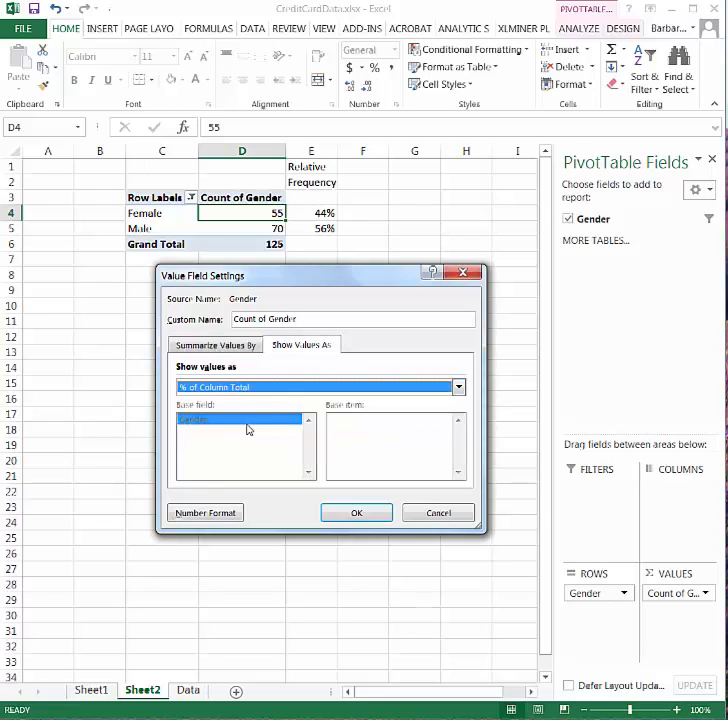
pyautogui.click(362, 515)
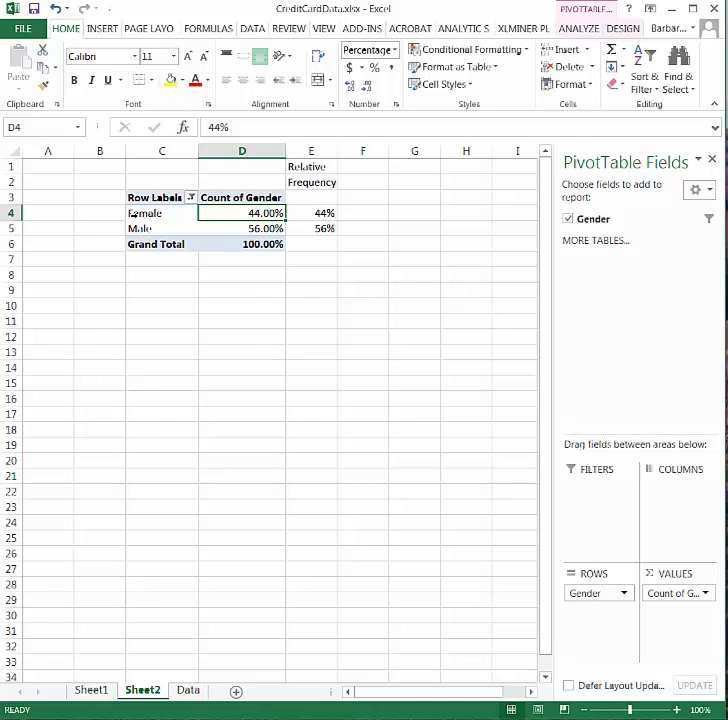
# Step: Insert a 2-D clustered bar chart from the Female and Male rows of the PivotTable, C4:D5
pyautogui.moveTo(131, 213); pyautogui.dragTo(188, 228)
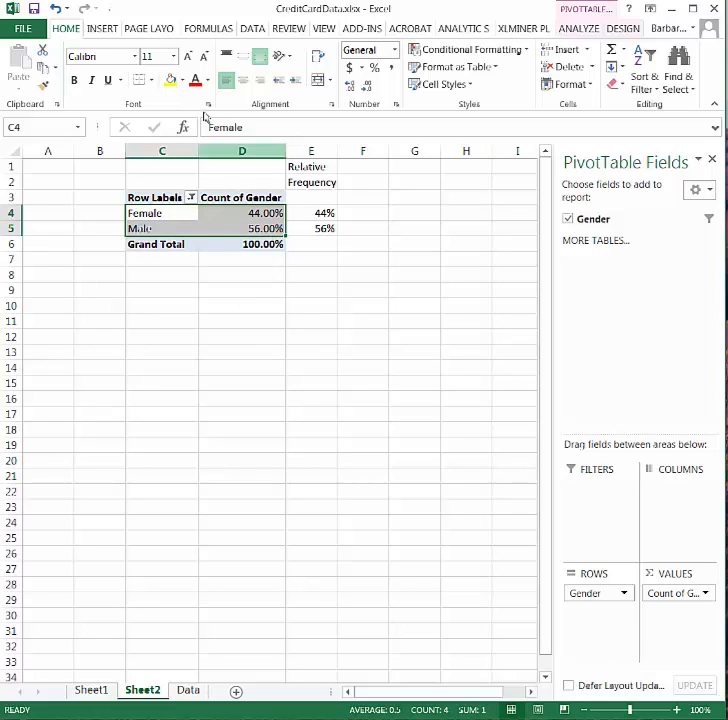
pyautogui.click(100, 29)
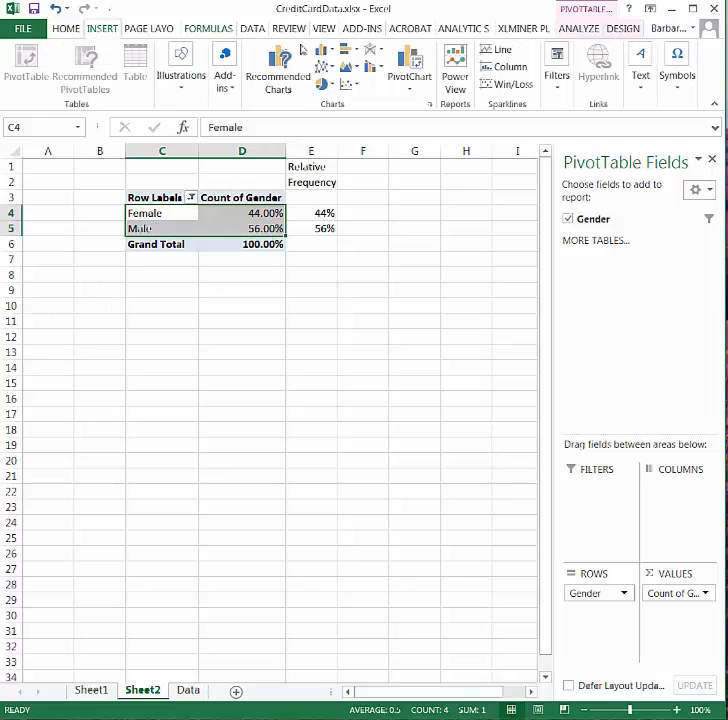
pyautogui.click(350, 56)
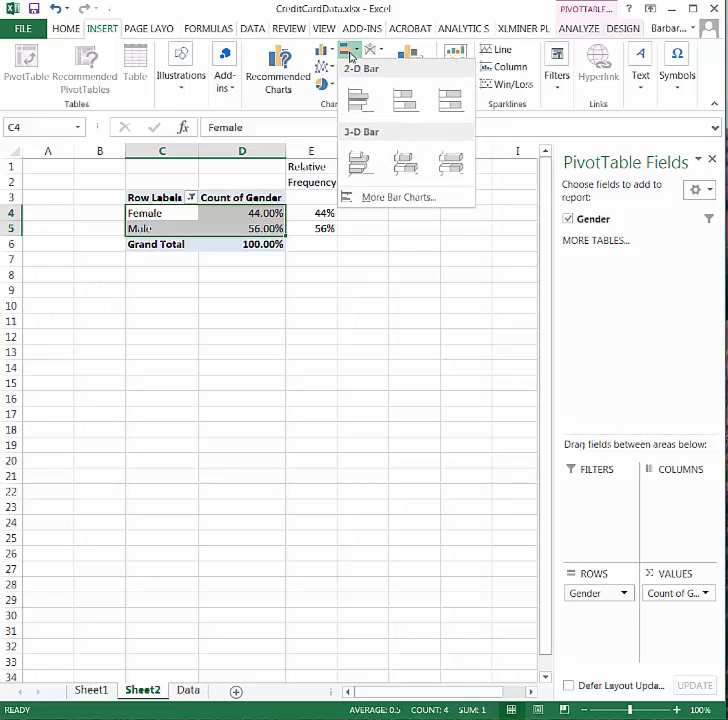
pyautogui.click(358, 107)
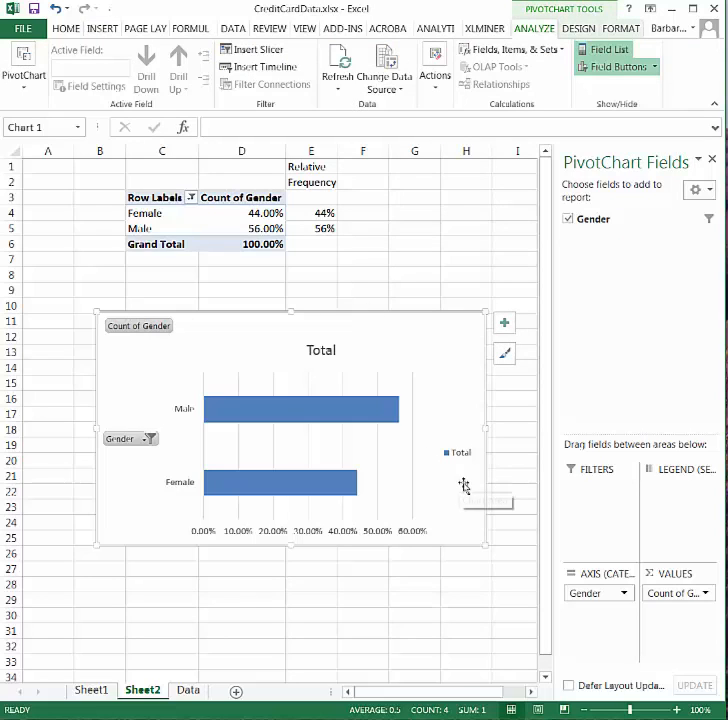
# Step: Delete the bar chart's legend and change the chart title to "Gender"
pyautogui.click(459, 455)
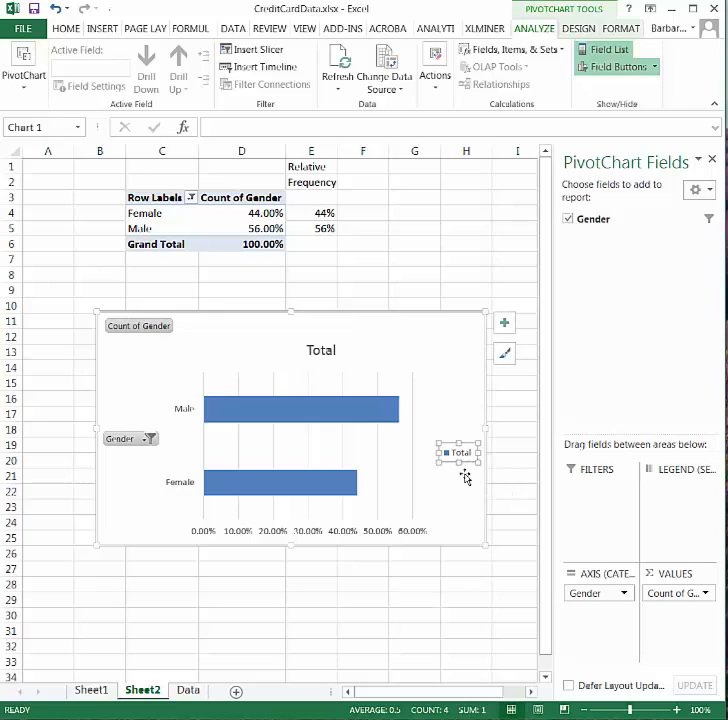
pyautogui.press('Delete')
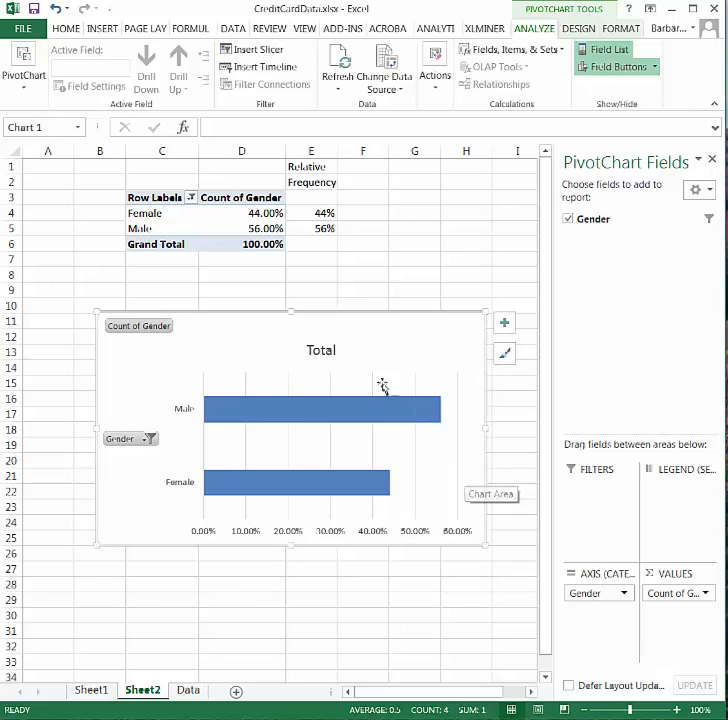
pyautogui.click(329, 352)
pyautogui.write('Gener')
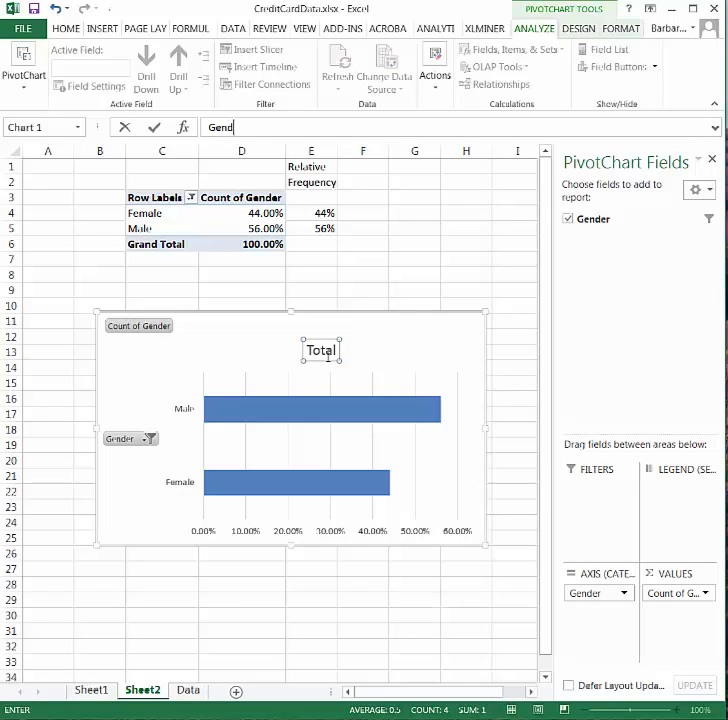
pyautogui.write('er')
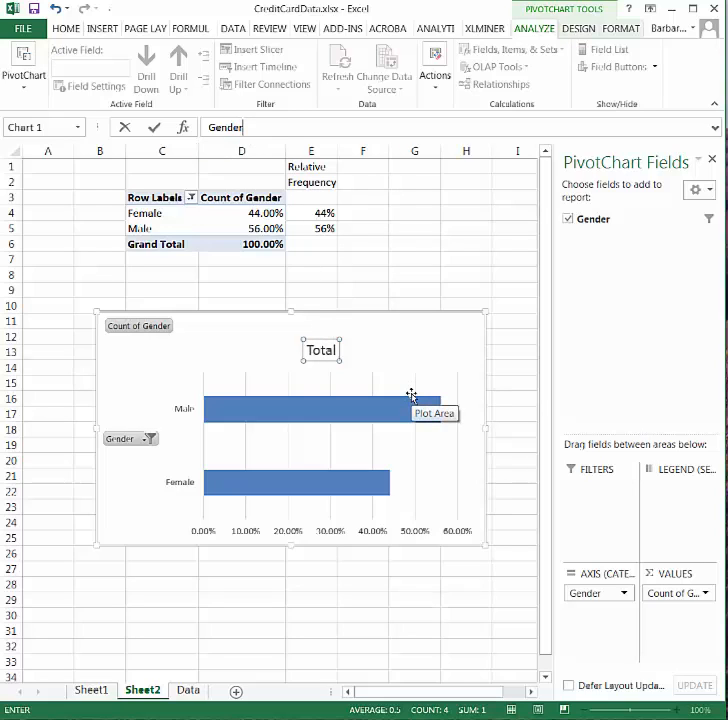
pyautogui.press('Return')
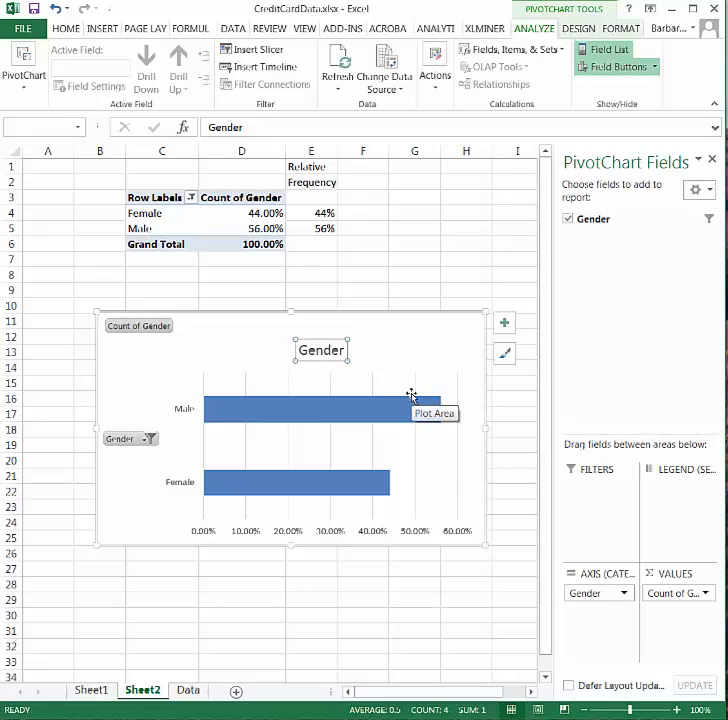
# Step: Hide all field buttons on the Gender chart
pyautogui.click(129, 441)
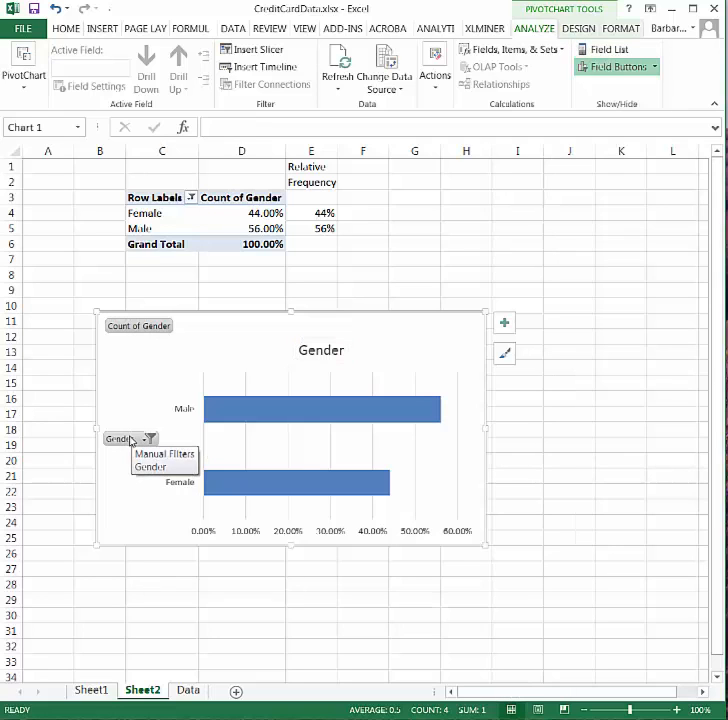
pyautogui.rightClick(129, 440)
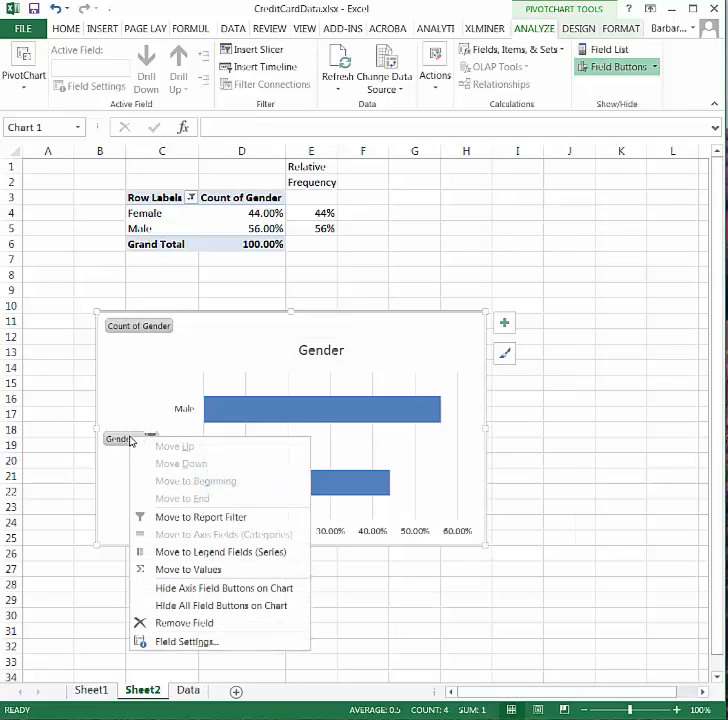
pyautogui.click(240, 607)
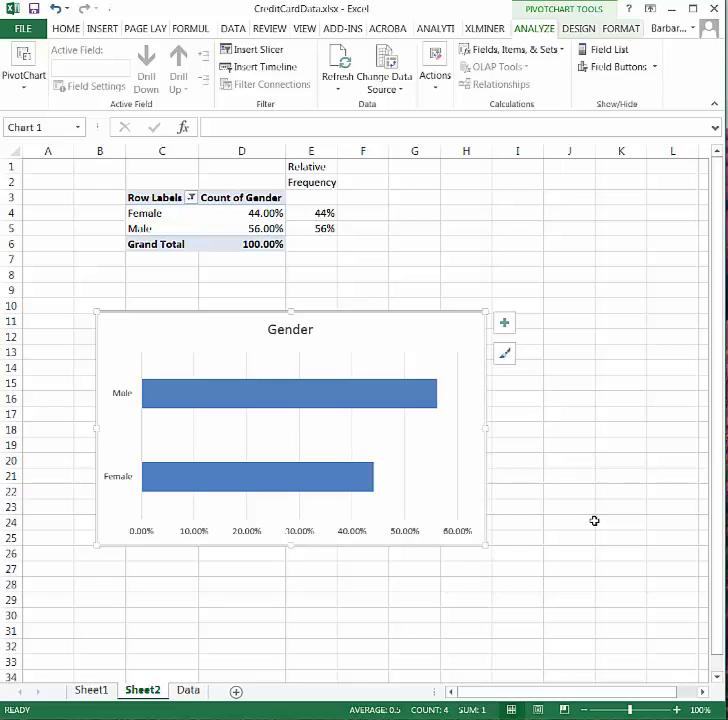
# Step: Change the Gender chart's type from clustered bar to a standard pie
pyautogui.rightClick(455, 328)
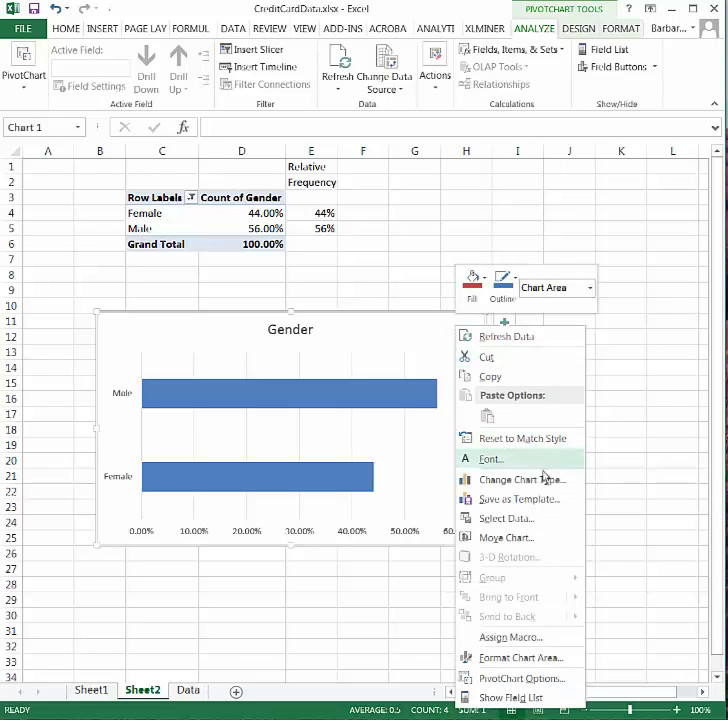
pyautogui.click(484, 479)
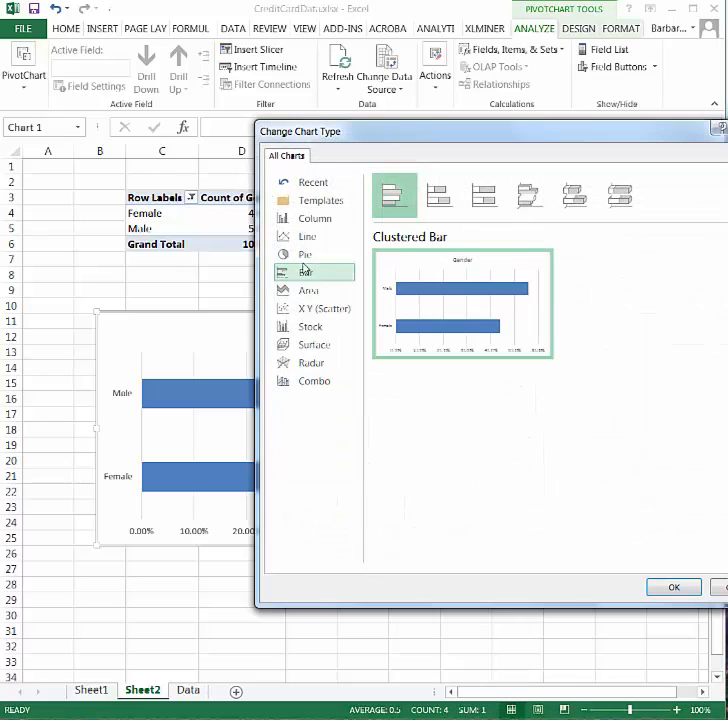
pyautogui.click(305, 256)
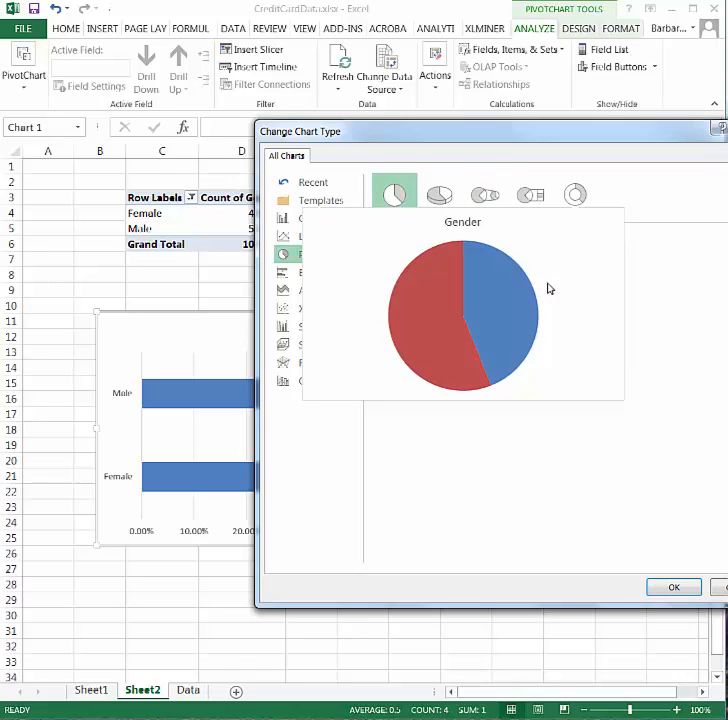
pyautogui.click(677, 588)
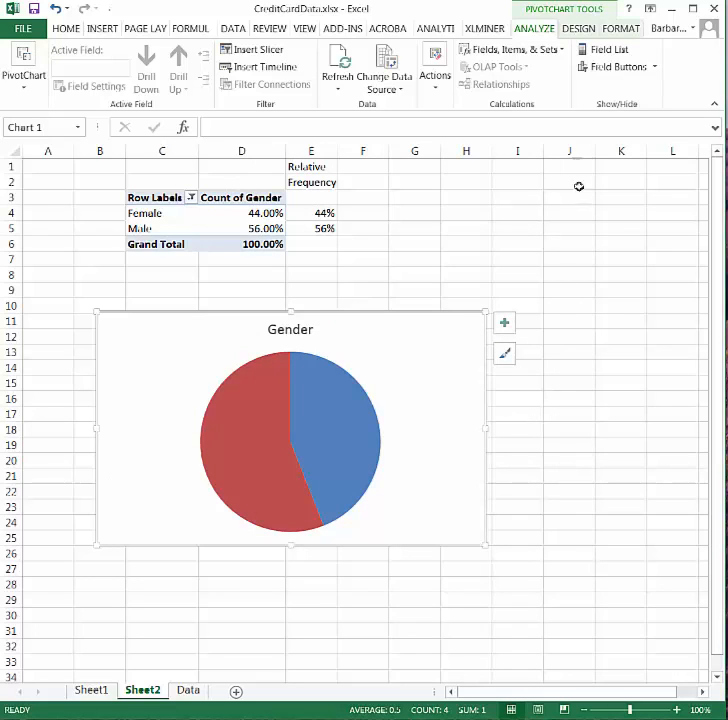
# Step: Preview the available chart styles on the Gender pie chart
pyautogui.click(578, 30)
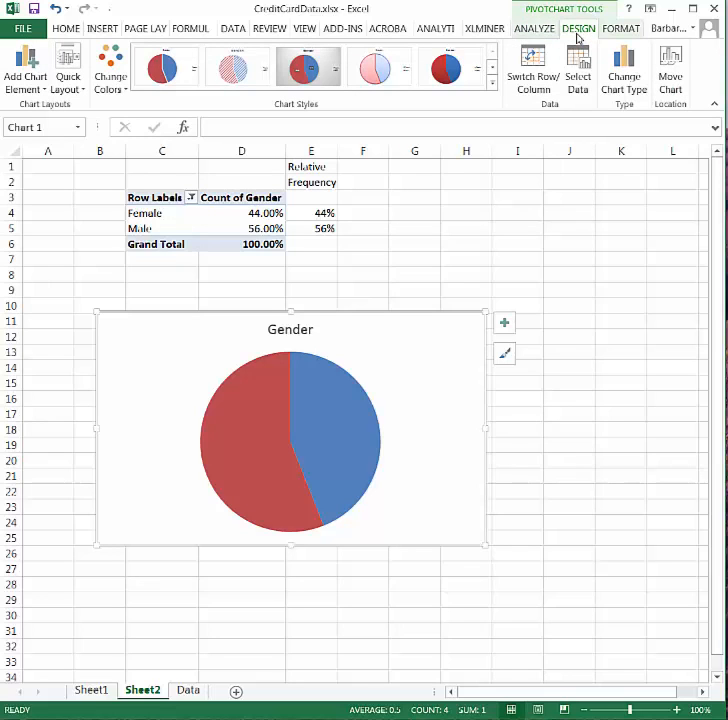
pyautogui.click(324, 80)
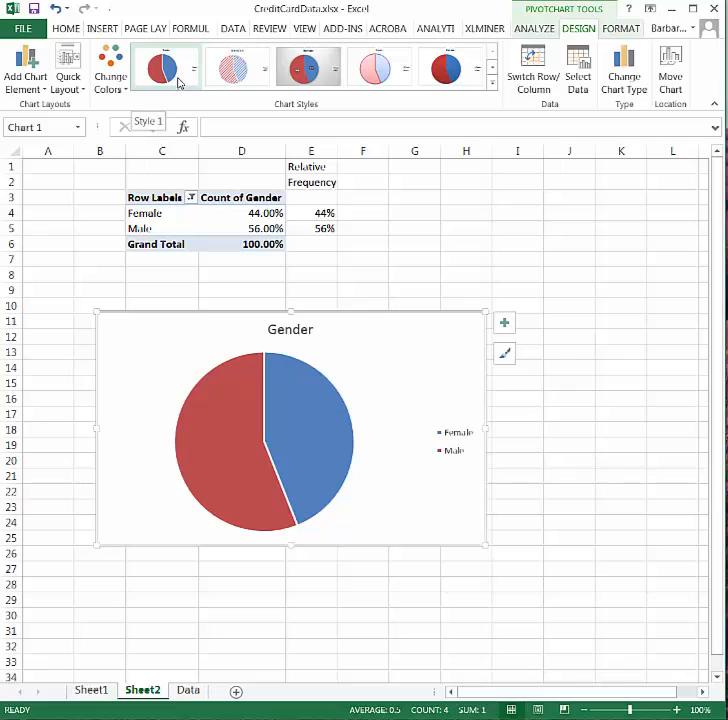
pyautogui.click(405, 240)
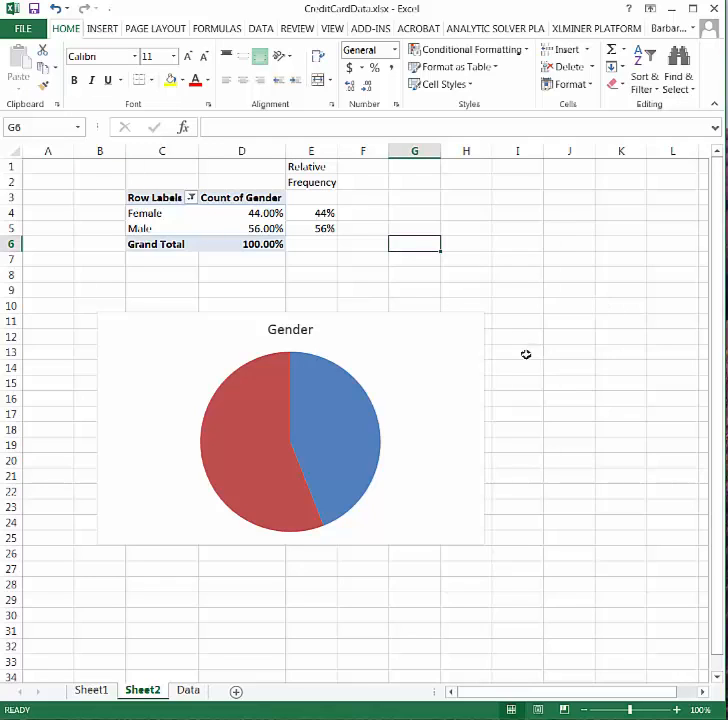
# Step: Create a PivotTable on a new worksheet from the Annual Charges ($) column, F:F, of the Data sheet
pyautogui.click(188, 690)
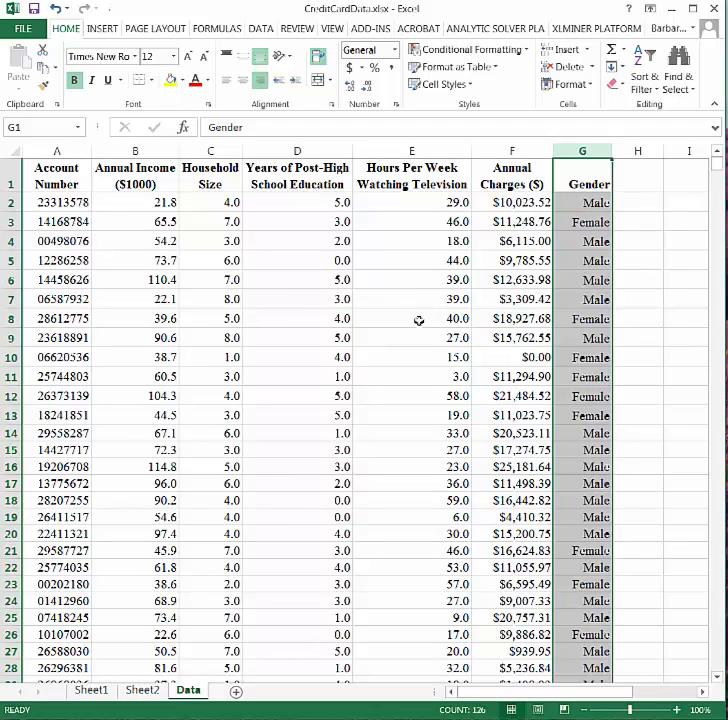
pyautogui.click(512, 150)
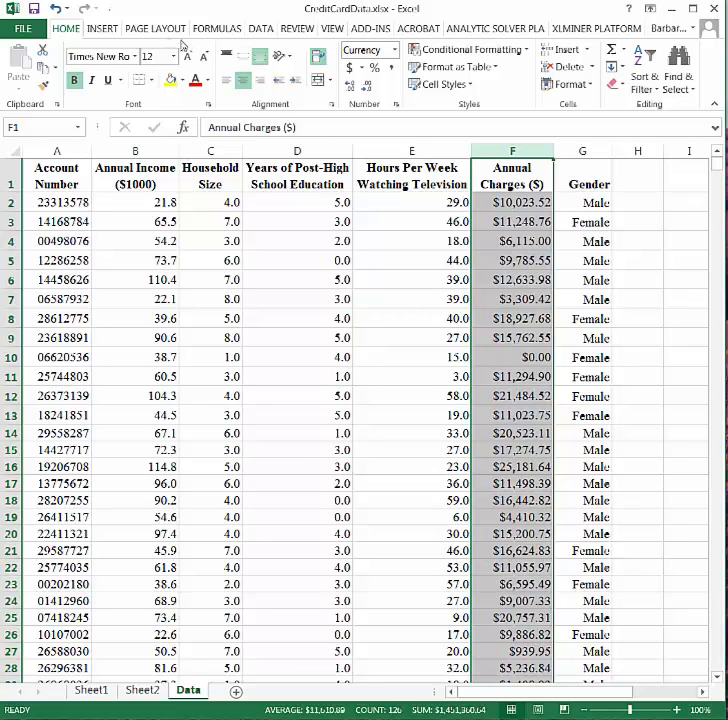
pyautogui.click(103, 30)
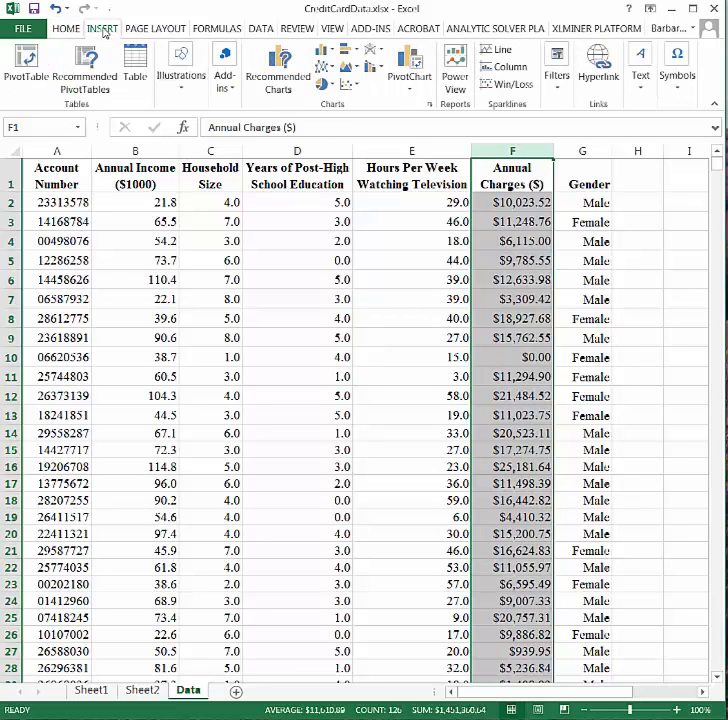
pyautogui.click(26, 82)
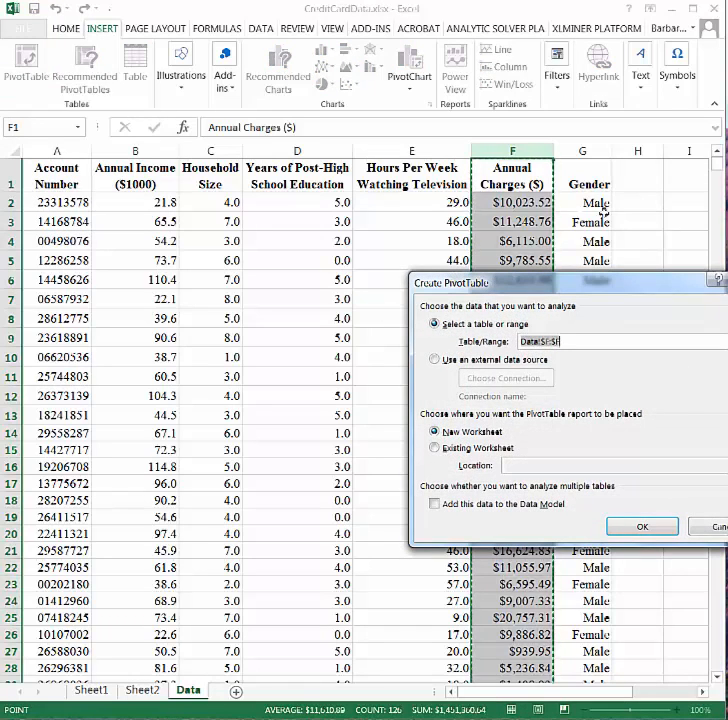
pyautogui.moveTo(686, 287); pyautogui.dragTo(576, 279)
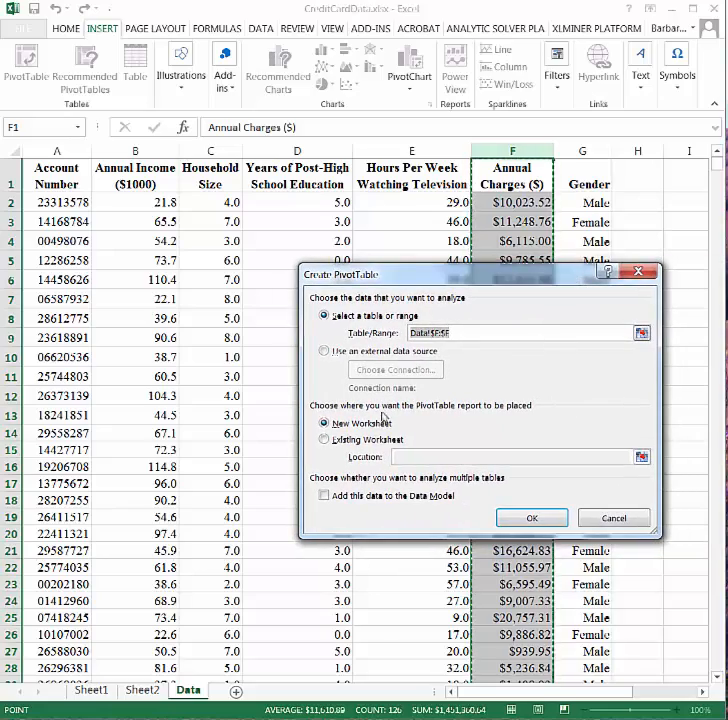
pyautogui.click(523, 517)
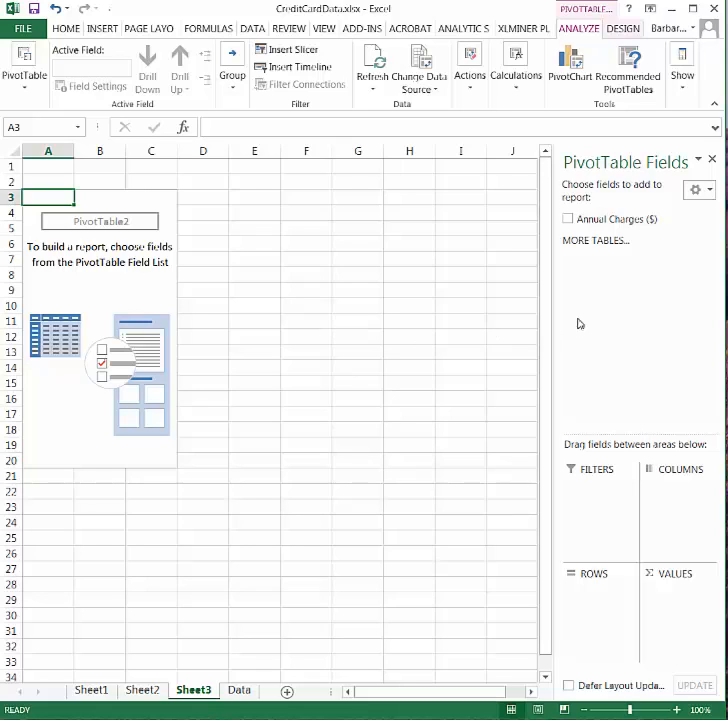
# Step: Add Annual Charges ($) to both the rows and the values of the new PivotTable
pyautogui.moveTo(628, 220); pyautogui.dragTo(603, 603)
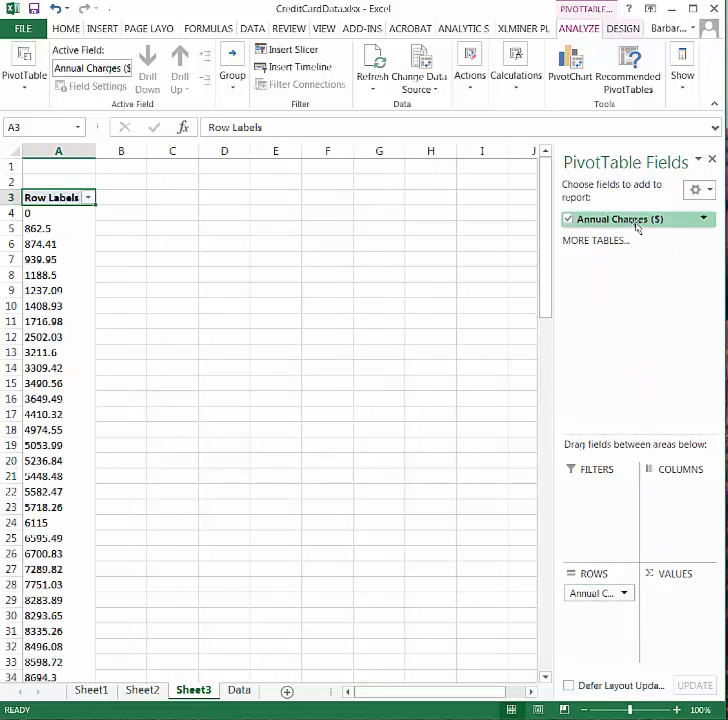
pyautogui.moveTo(636, 225); pyautogui.dragTo(690, 604)
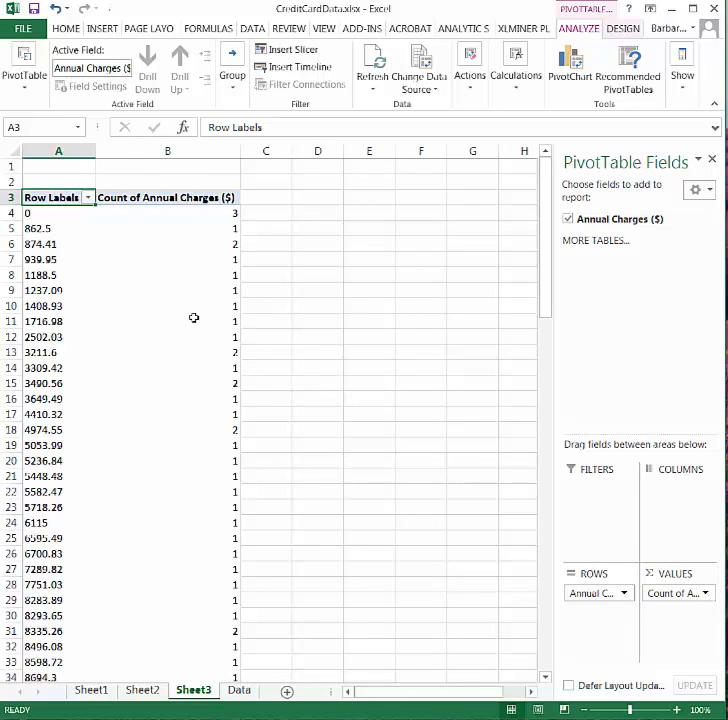
pyautogui.scroll(-7, 193, 318)
pyautogui.scroll(-7, 193, 330)
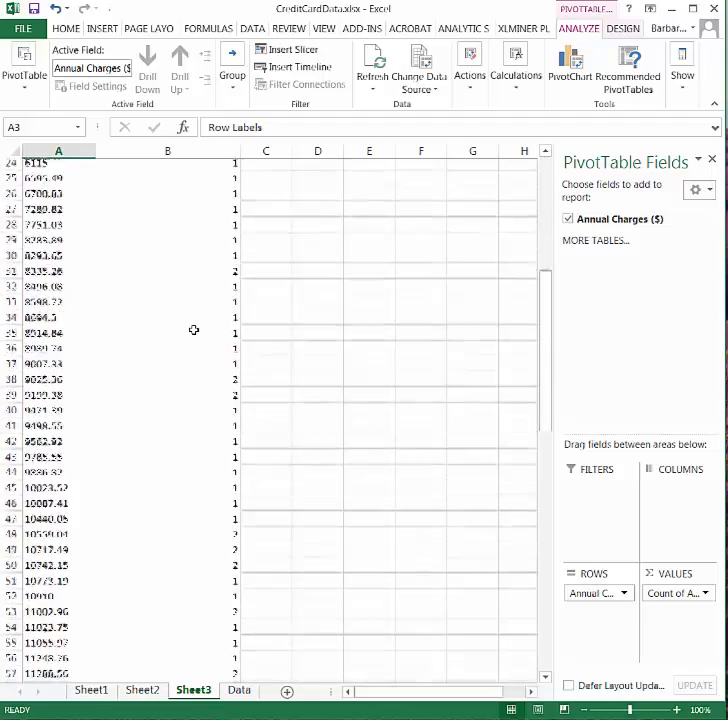
pyautogui.scroll(-5, 194, 340)
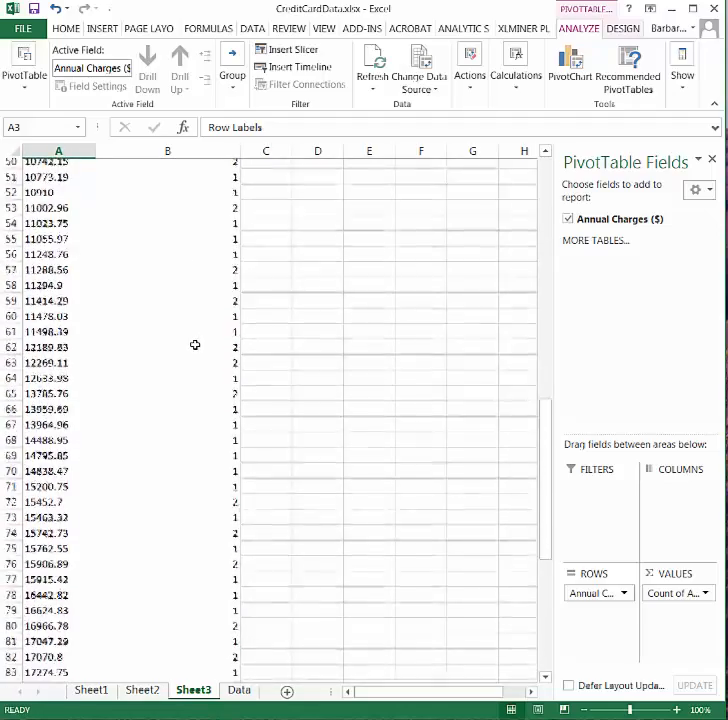
# Step: Group the Annual Charges row labels from 0 to 35000 in intervals of 10000
pyautogui.scroll(18, 195, 347)
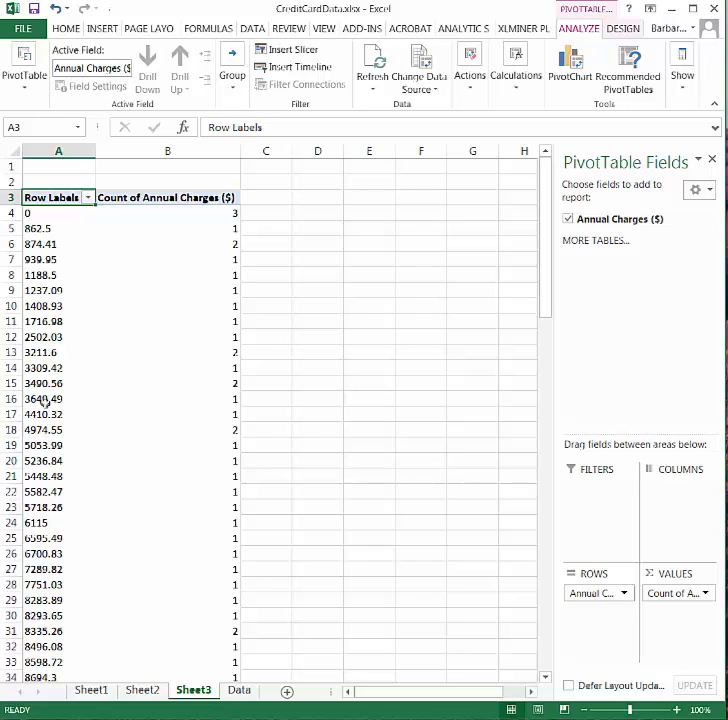
pyautogui.rightClick(45, 402)
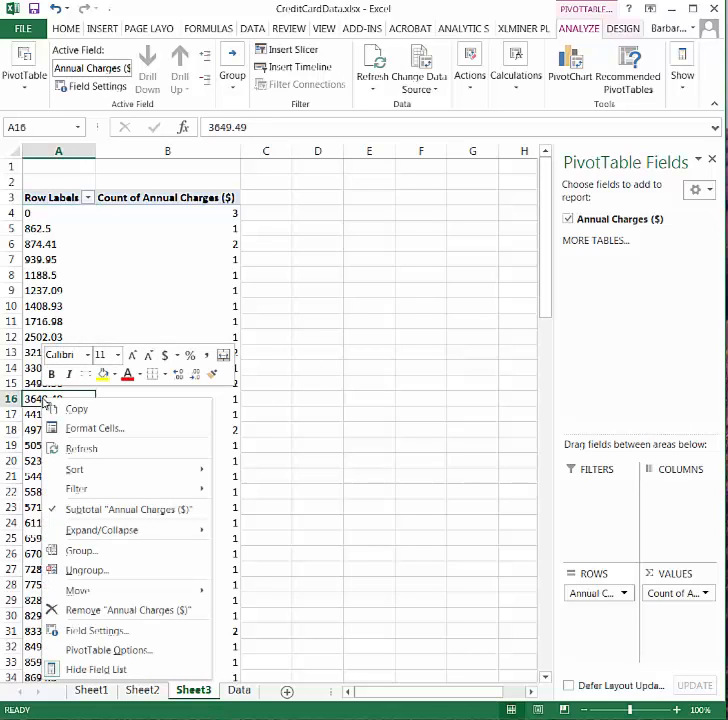
pyautogui.click(102, 557)
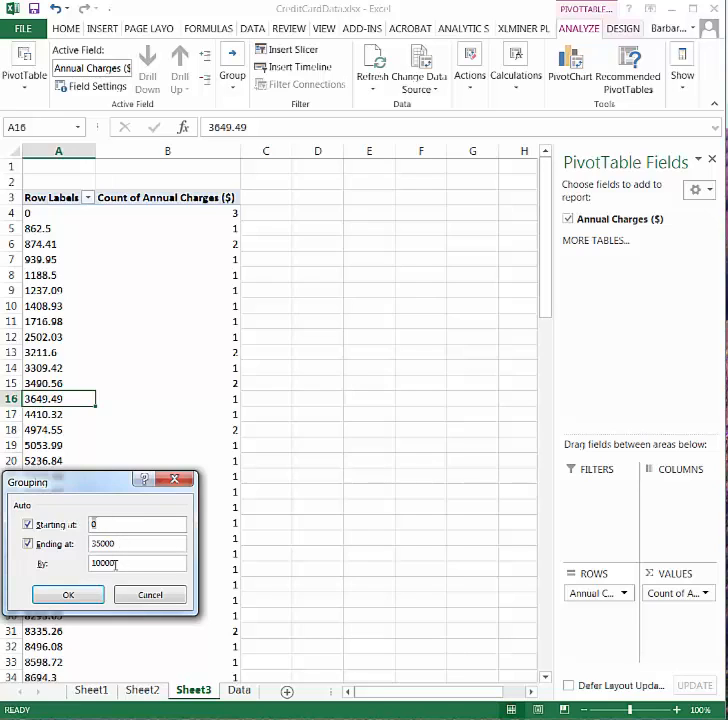
pyautogui.click(69, 596)
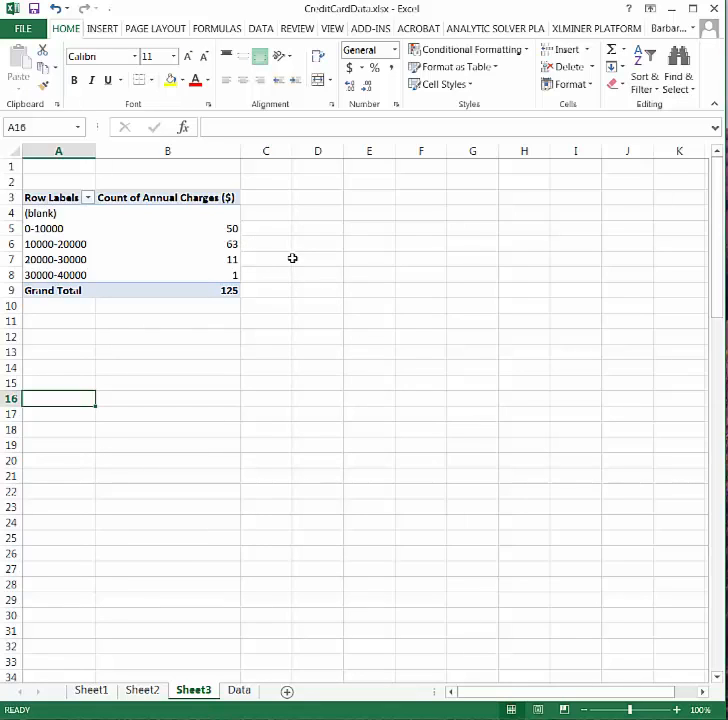
# Step: Regroup the Annual Charges row labels in intervals of 5000
pyautogui.rightClick(36, 257)
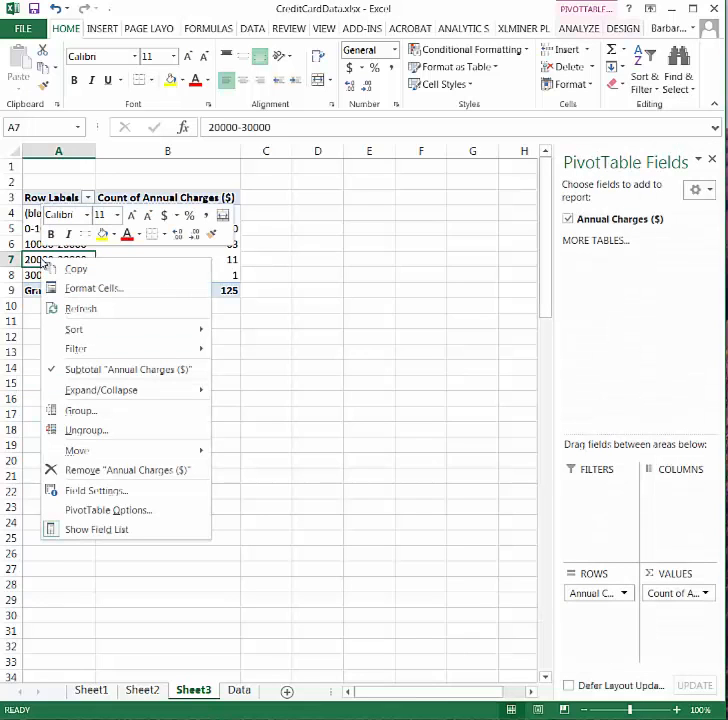
pyautogui.click(75, 411)
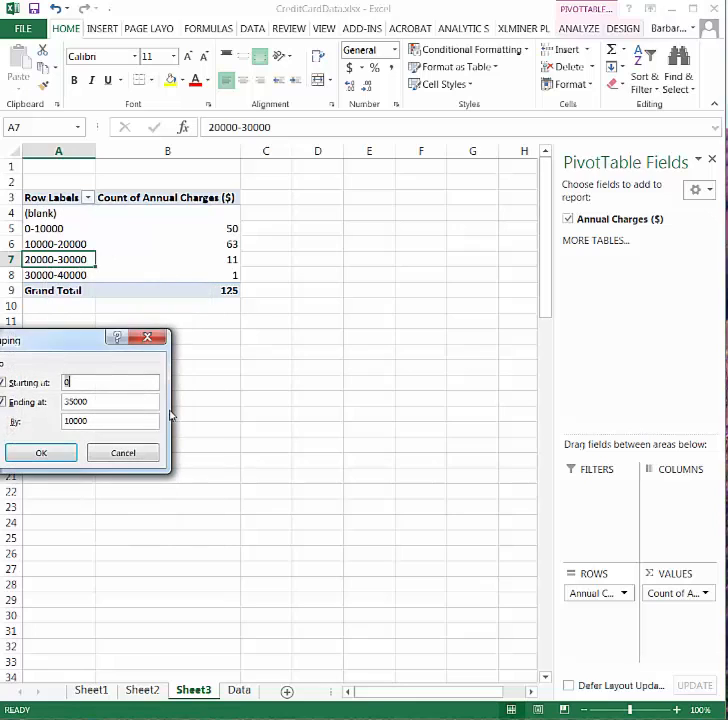
pyautogui.moveTo(77, 345); pyautogui.dragTo(163, 329)
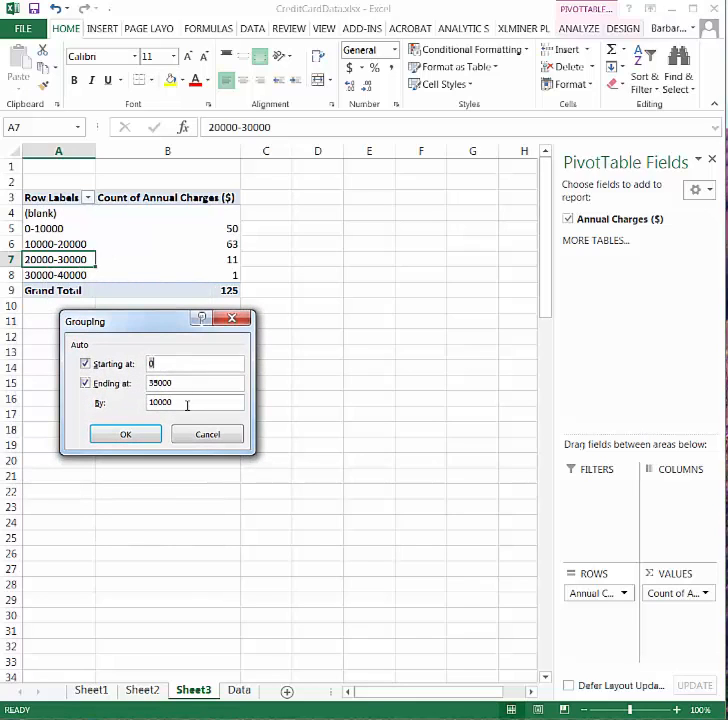
pyautogui.moveTo(175, 401); pyautogui.dragTo(137, 401)
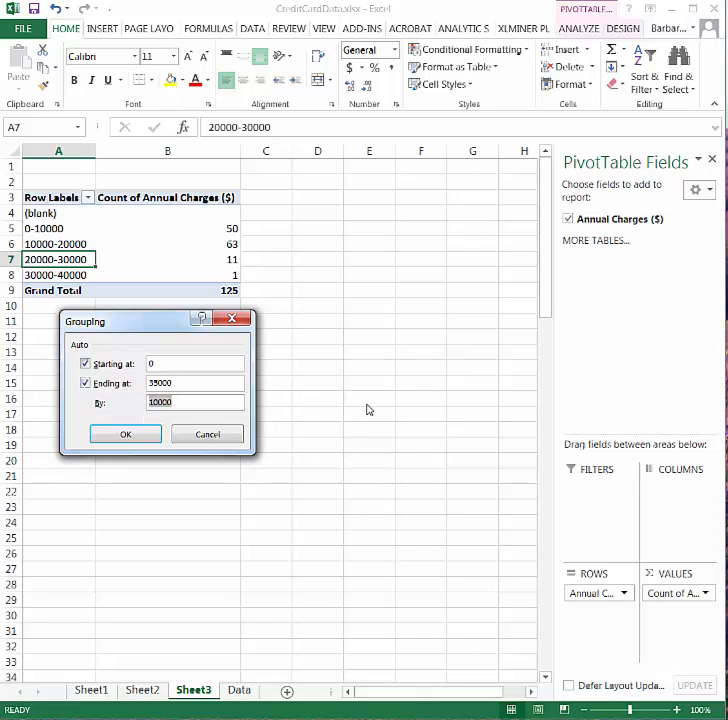
pyautogui.write('50')
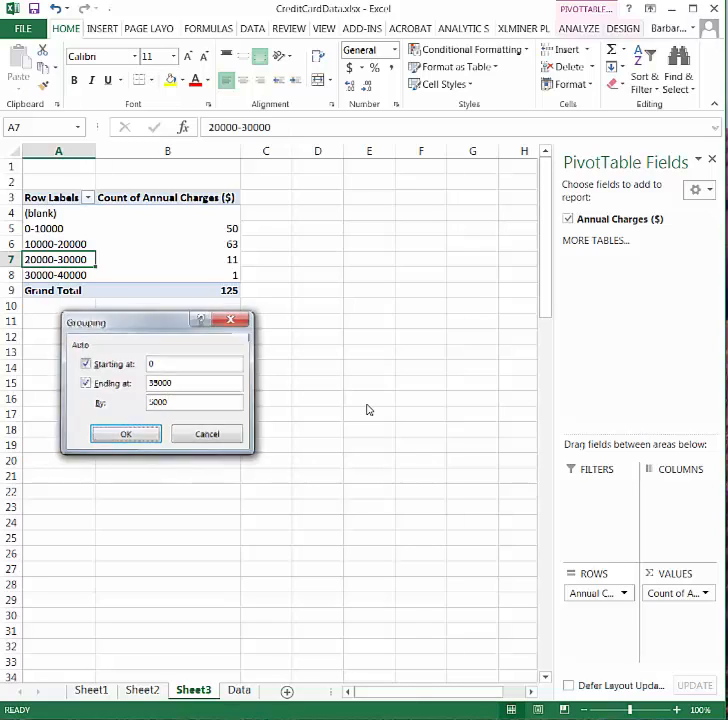
pyautogui.press('Return')
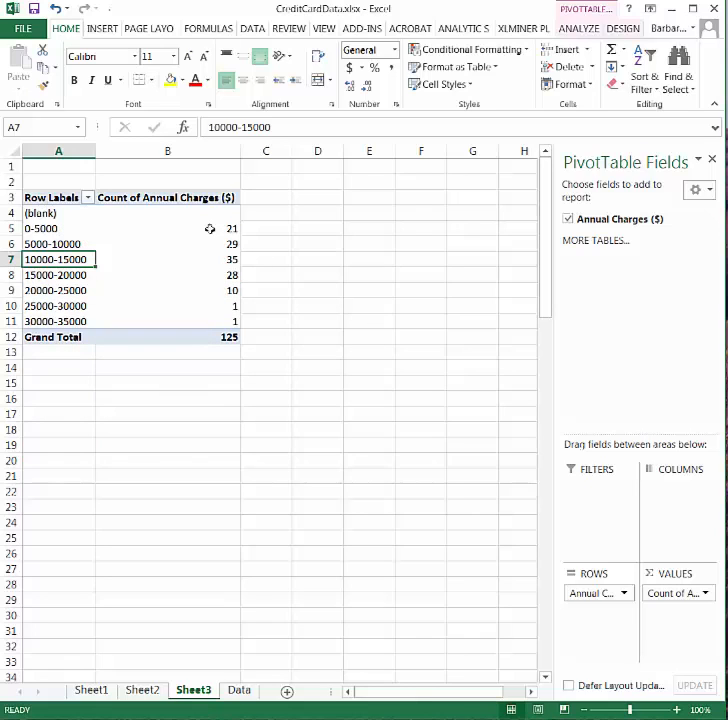
# Step: Change the Annual Charges grouping interval to 2500
pyautogui.rightClick(59, 275)
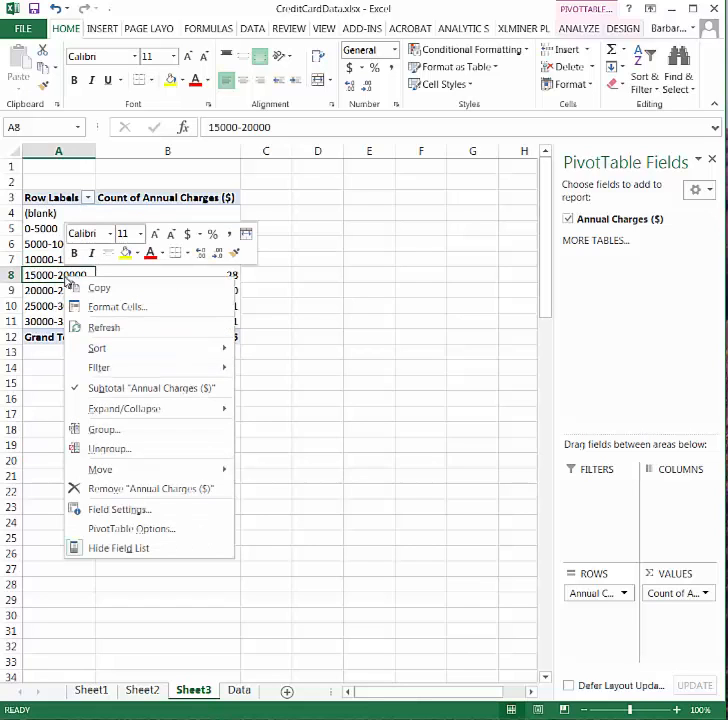
pyautogui.click(99, 430)
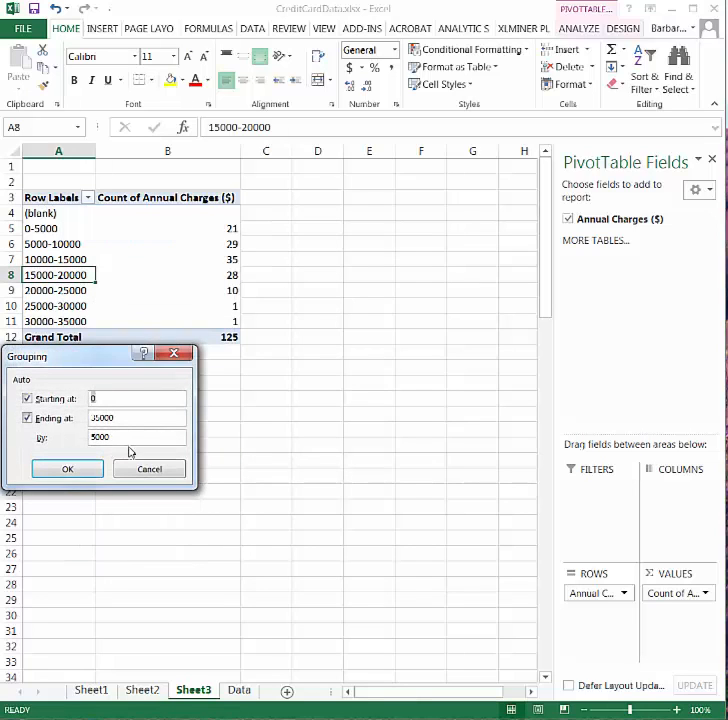
pyautogui.moveTo(127, 439); pyautogui.dragTo(68, 439)
pyautogui.write('2')
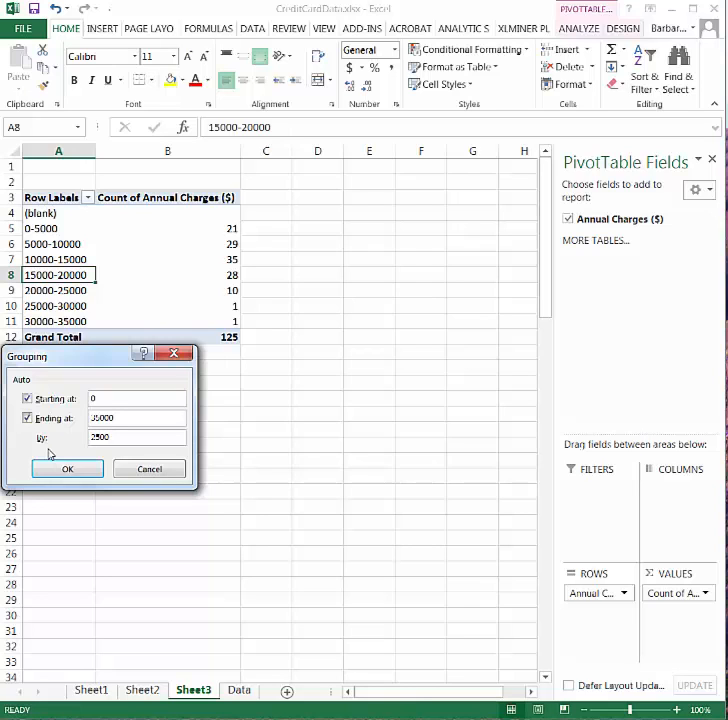
pyautogui.press('Return')
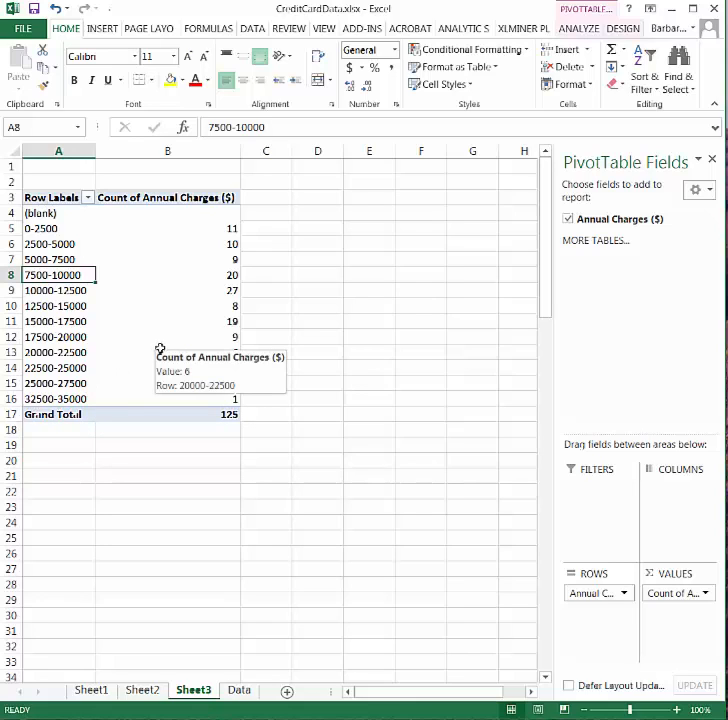
# Step: Set the PivotTable options so that empty cells show 0
pyautogui.rightClick(50, 340)
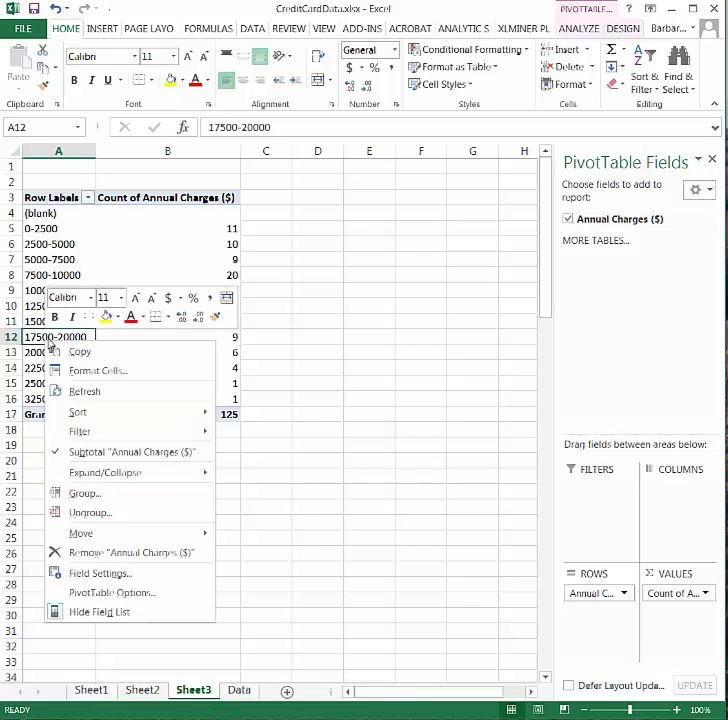
pyautogui.click(132, 596)
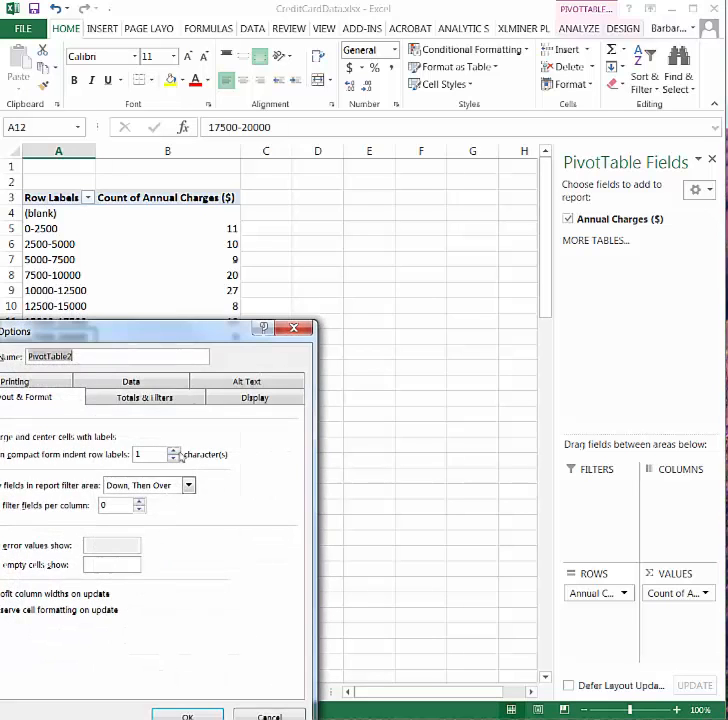
pyautogui.moveTo(183, 287); pyautogui.dragTo(276, 292)
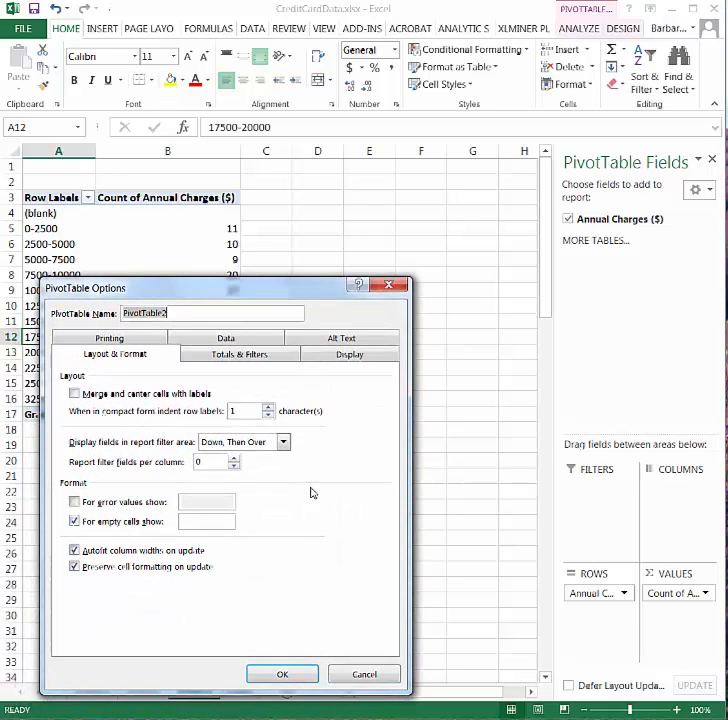
pyautogui.click(190, 522)
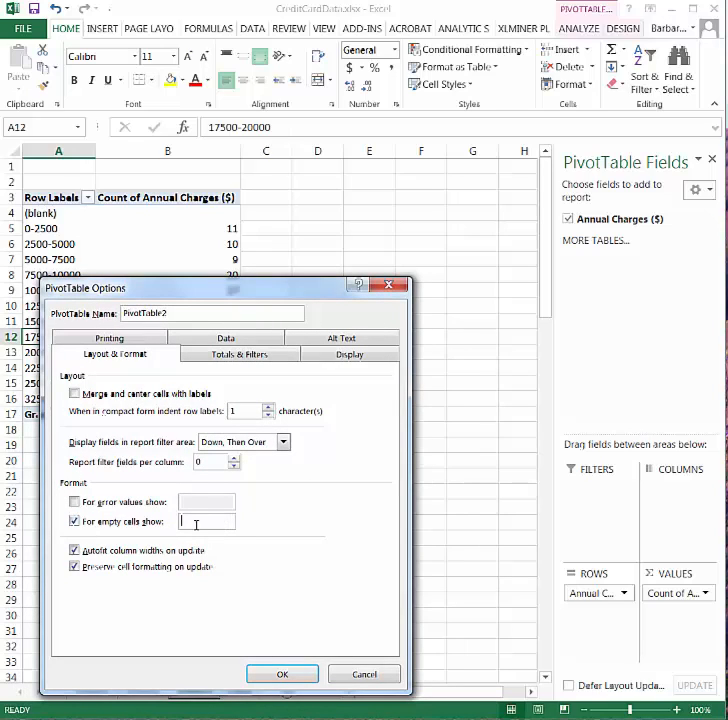
pyautogui.write('0')
pyautogui.click(285, 676)
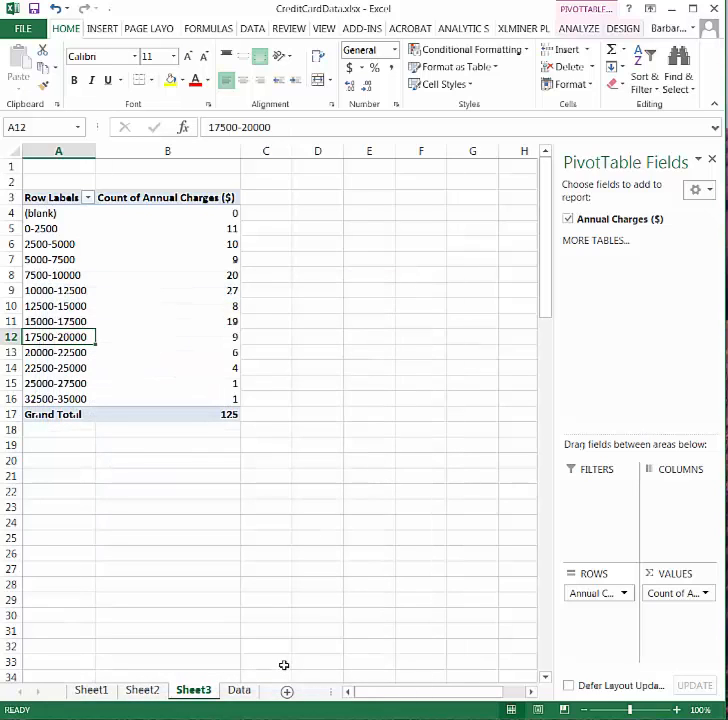
# Step: Set the Annual Charges ($) row field to show items with no data
pyautogui.rightClick(60, 340)
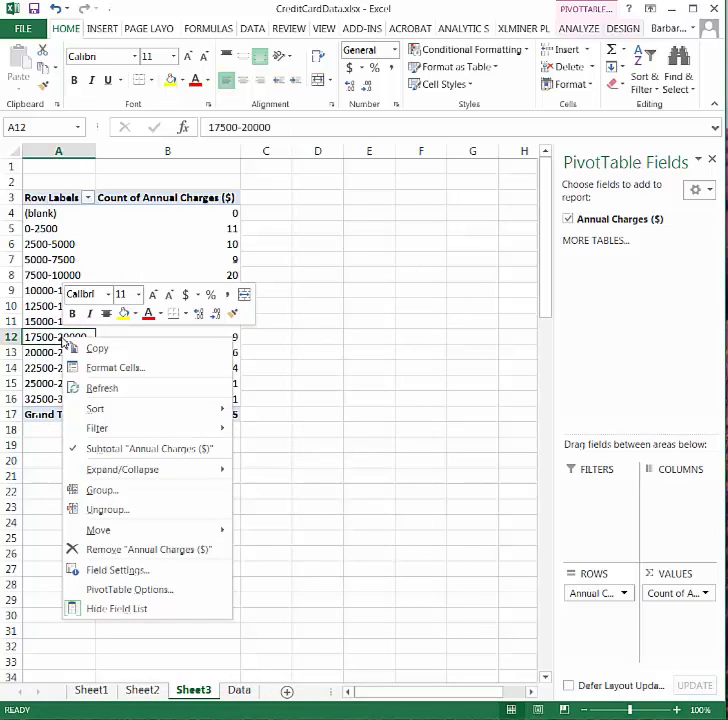
pyautogui.click(125, 571)
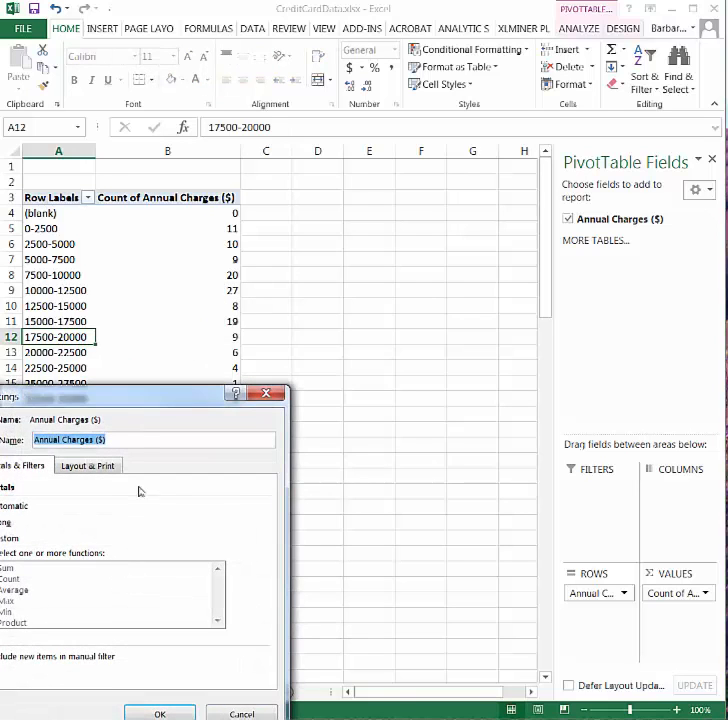
pyautogui.moveTo(140, 405); pyautogui.dragTo(237, 362)
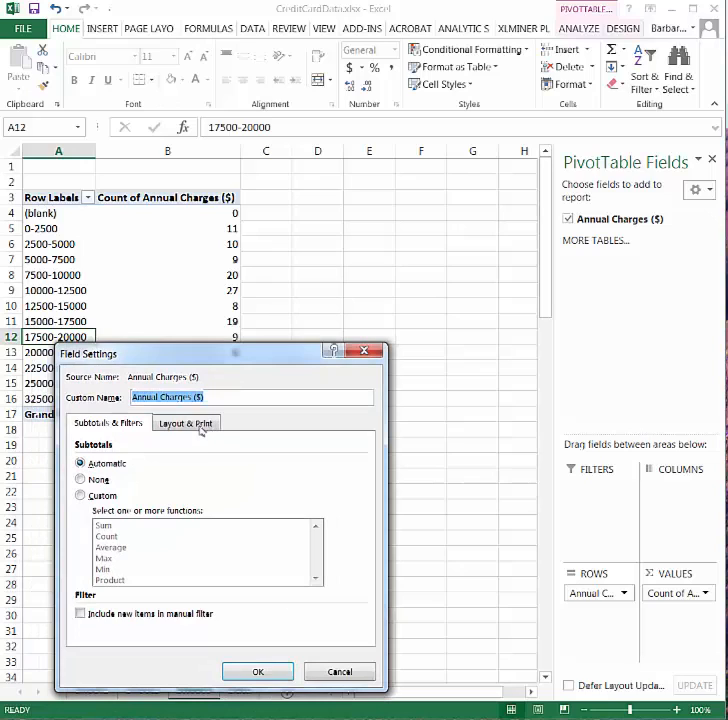
pyautogui.click(198, 425)
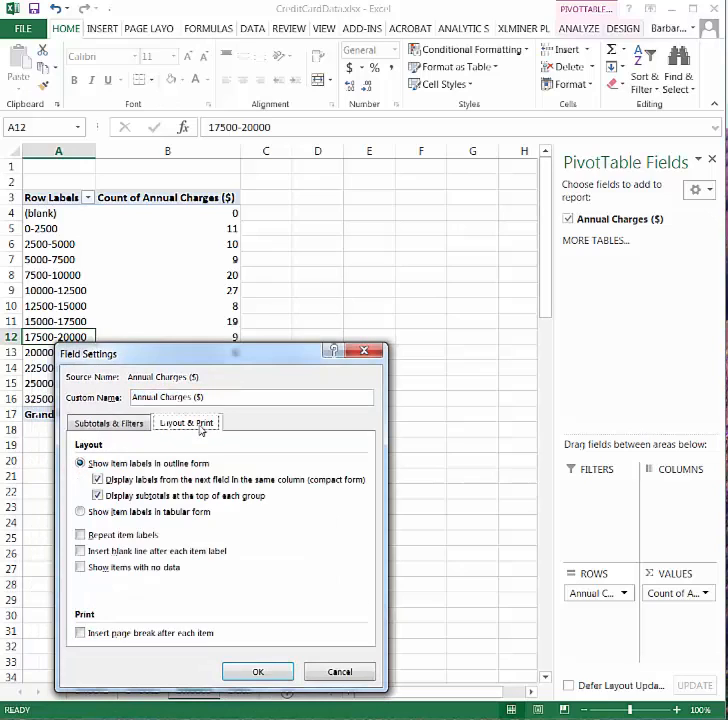
pyautogui.click(81, 567)
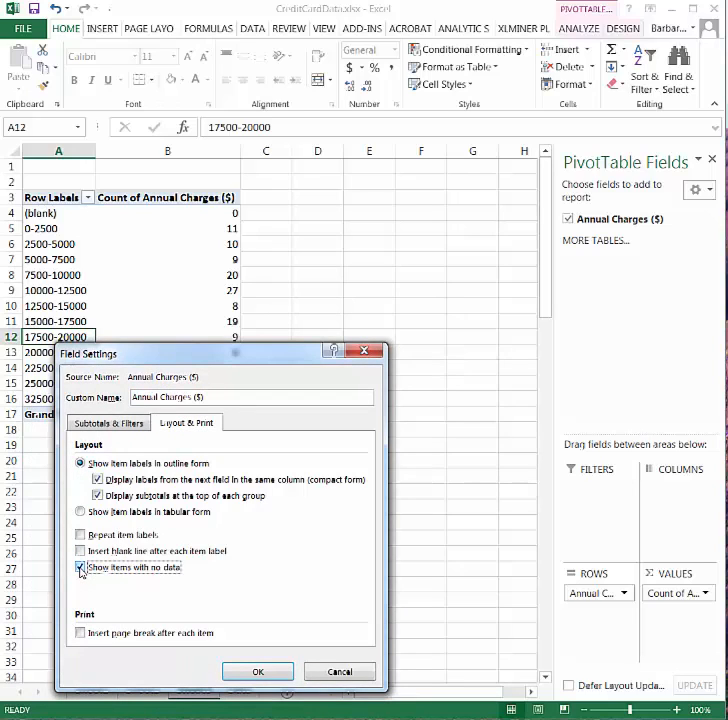
pyautogui.click(258, 671)
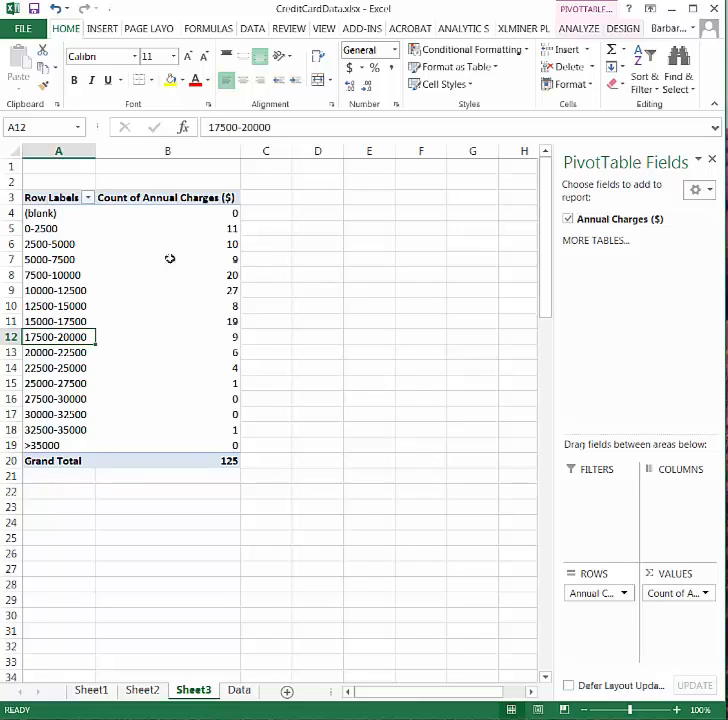
# Step: Insert a clustered column PivotChart from the Annual Charges intervals and counts in A5:B19
pyautogui.moveTo(35, 228); pyautogui.dragTo(193, 440)
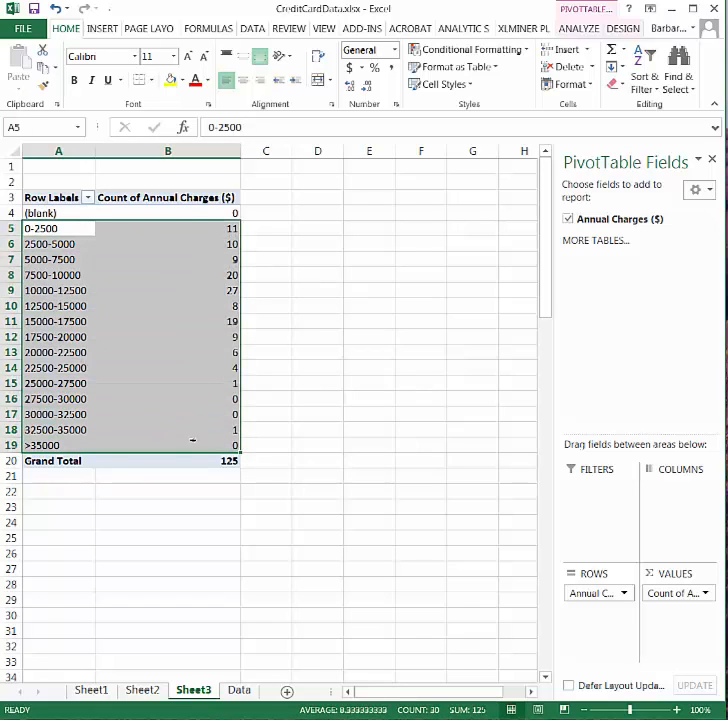
pyautogui.click(101, 29)
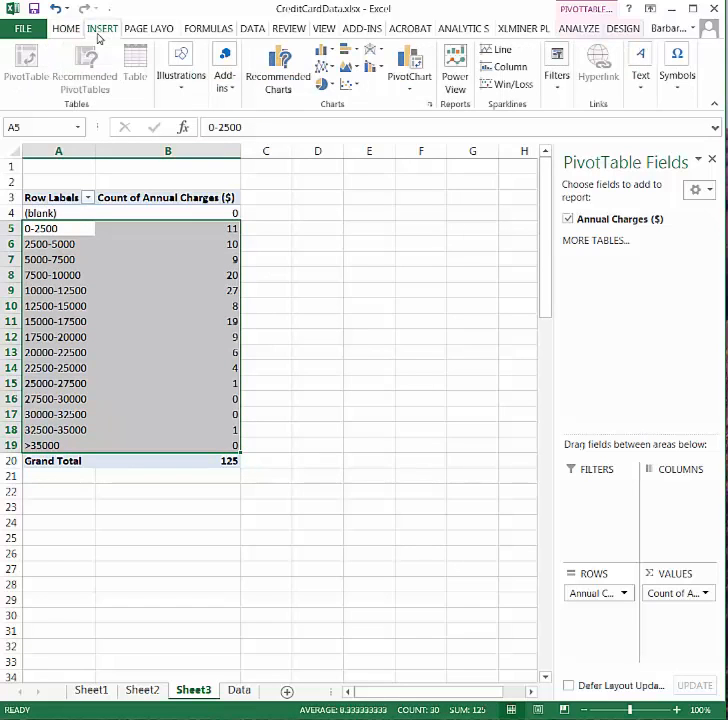
pyautogui.click(321, 49)
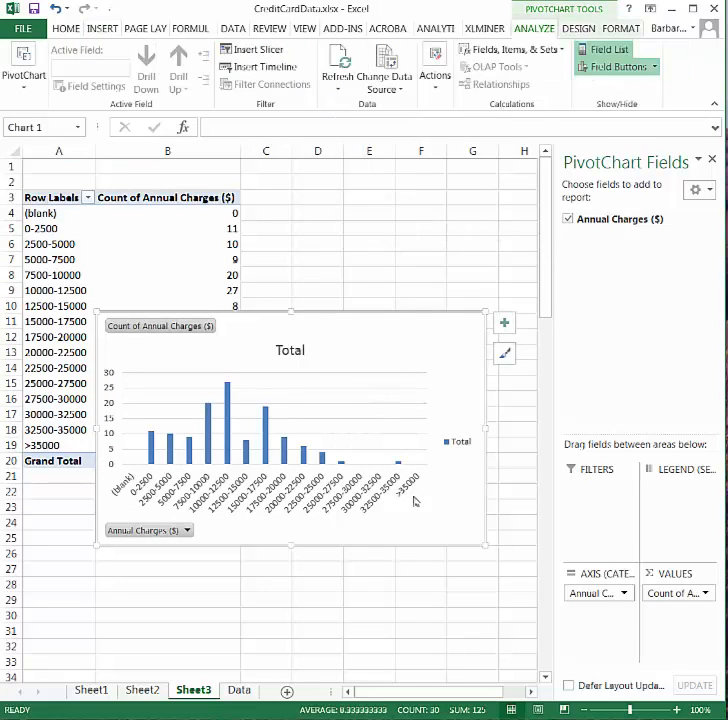
# Step: Delete the column chart's legend and change its title to "Total annual charges ($)"
pyautogui.click(457, 445)
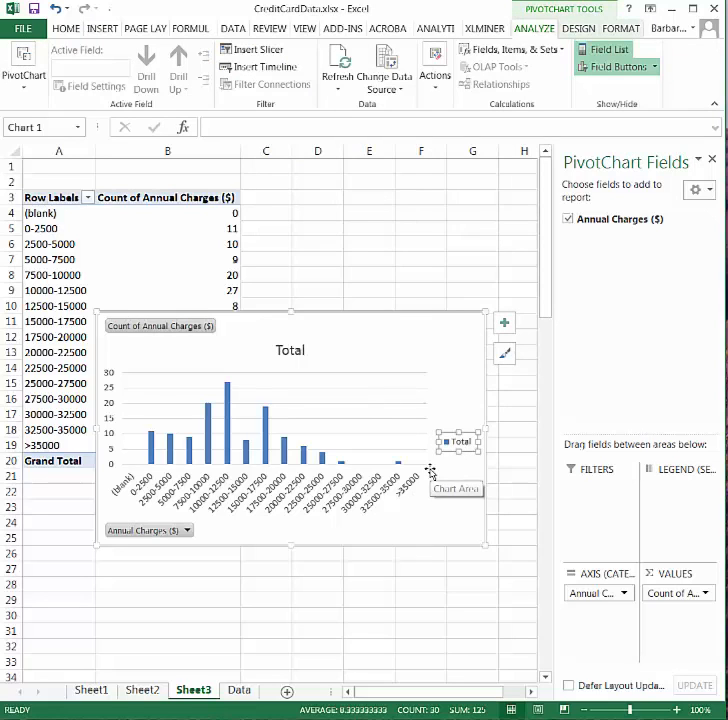
pyautogui.press('Delete')
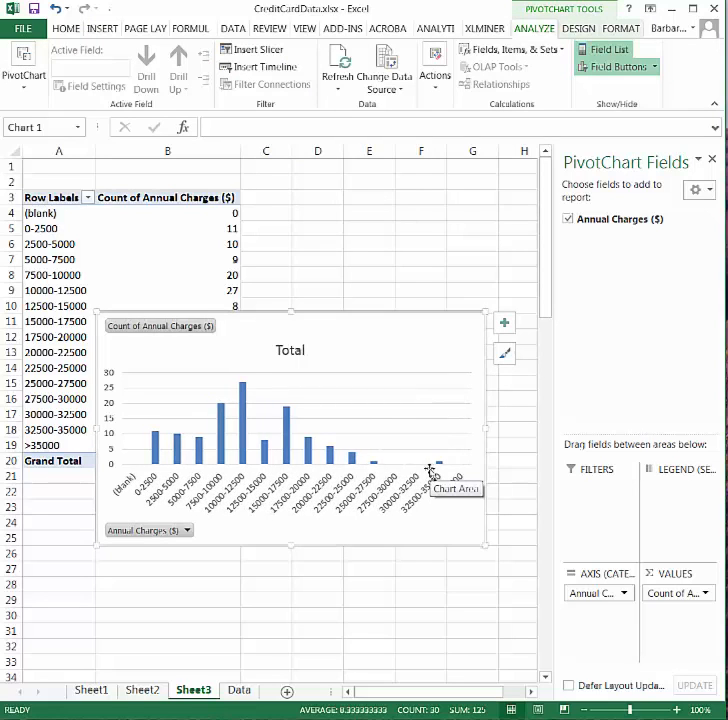
pyautogui.click(287, 351)
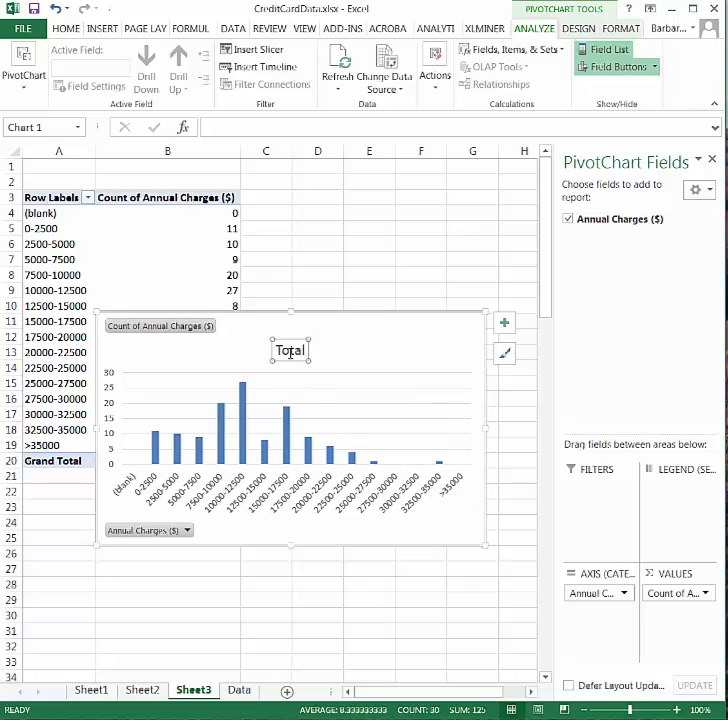
pyautogui.write('Total annual c')
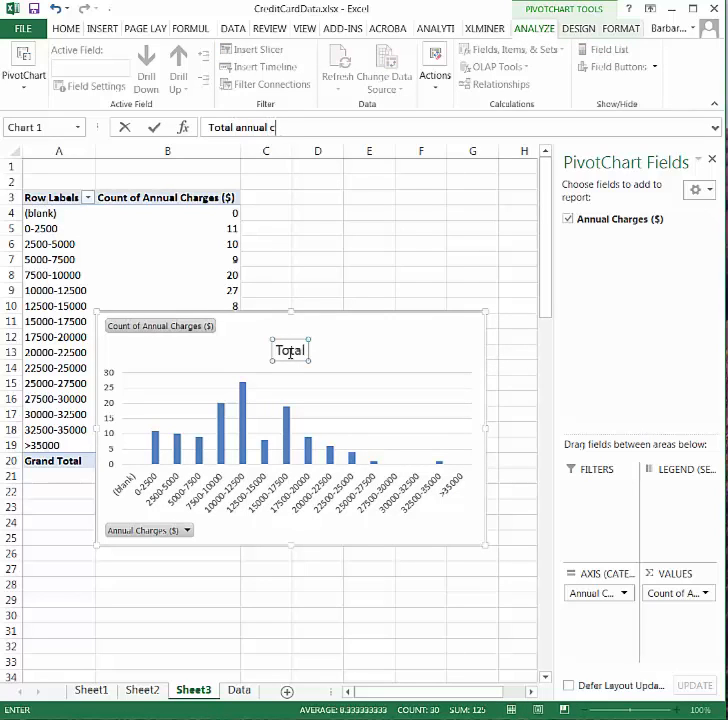
pyautogui.write('harges (%')
pyautogui.write(')')
pyautogui.press('Return')
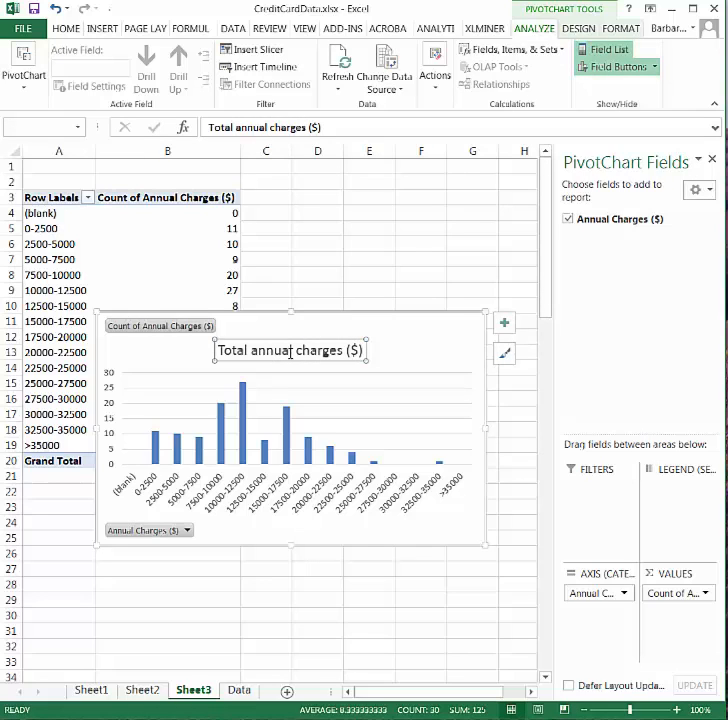
# Step: Hide all field buttons on the annual charges chart and deselect the chart
pyautogui.rightClick(148, 329)
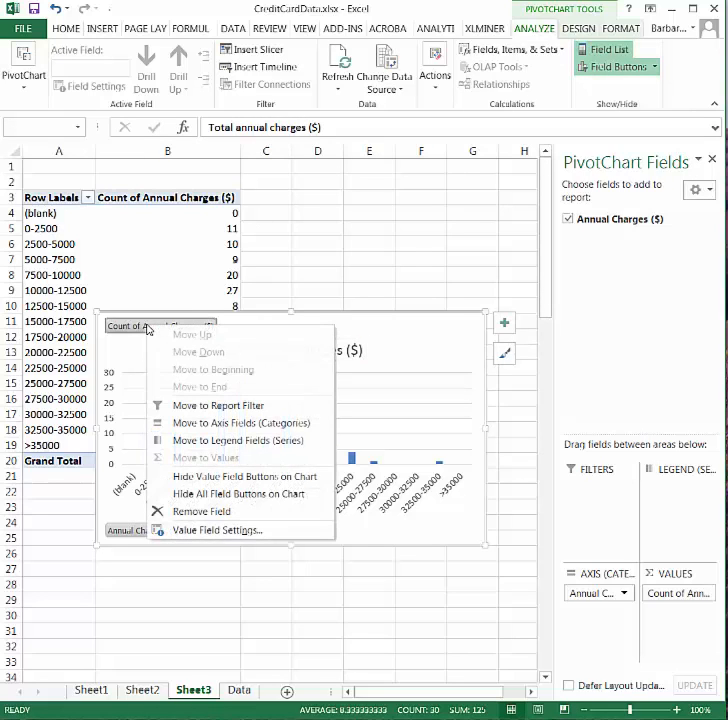
pyautogui.click(238, 494)
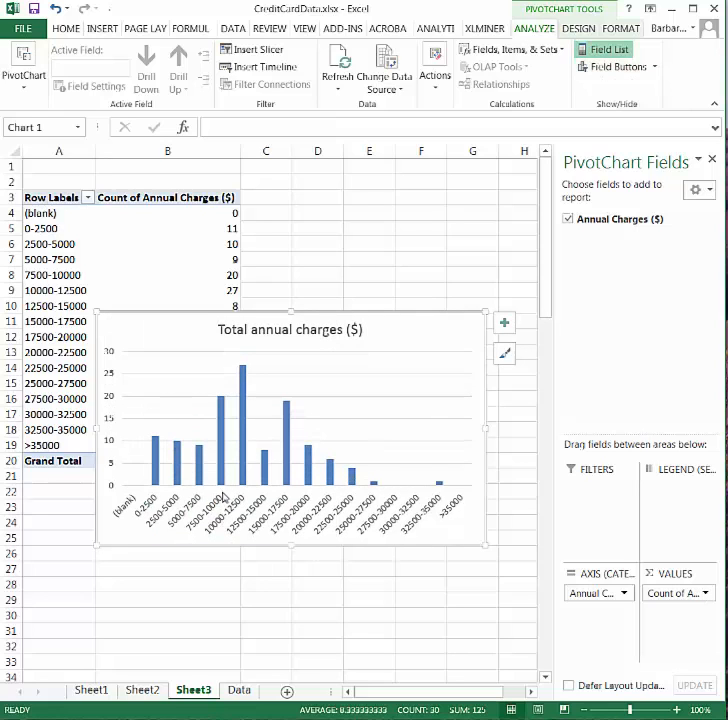
pyautogui.click(277, 615)
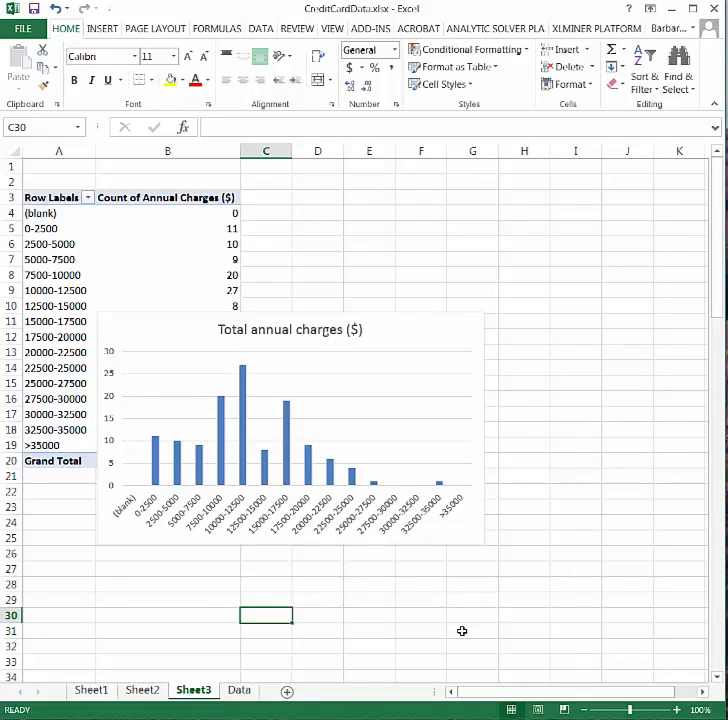